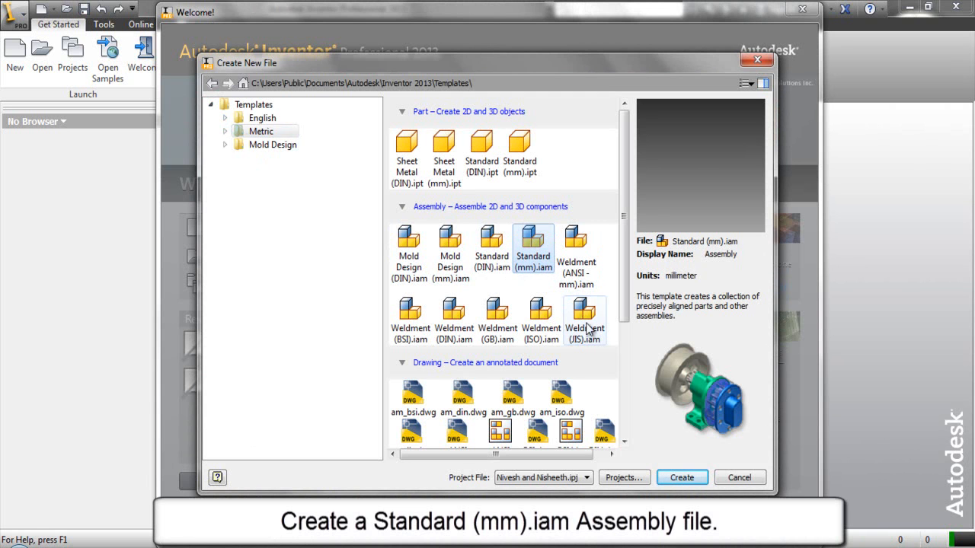
# Step: Create a new assembly from the metric Standard (mm).iam template and save it as Cam and Follower-Dynamic Simulation
pyautogui.click(685, 480)
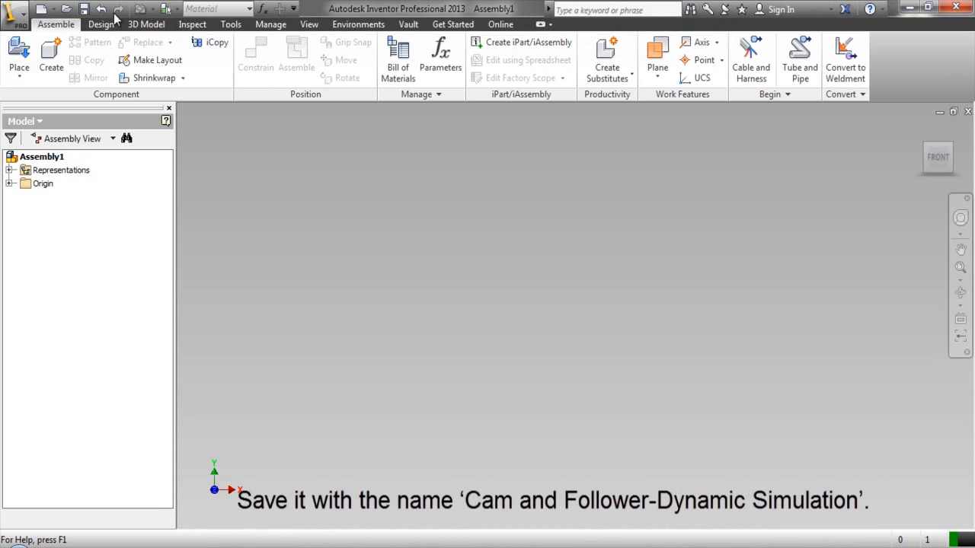
pyautogui.click(84, 11)
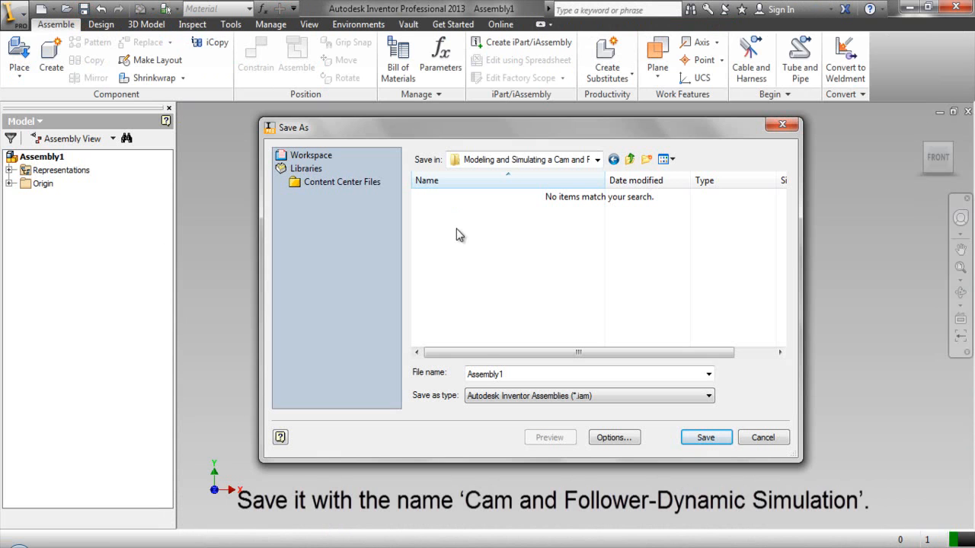
pyautogui.doubleClick(509, 374)
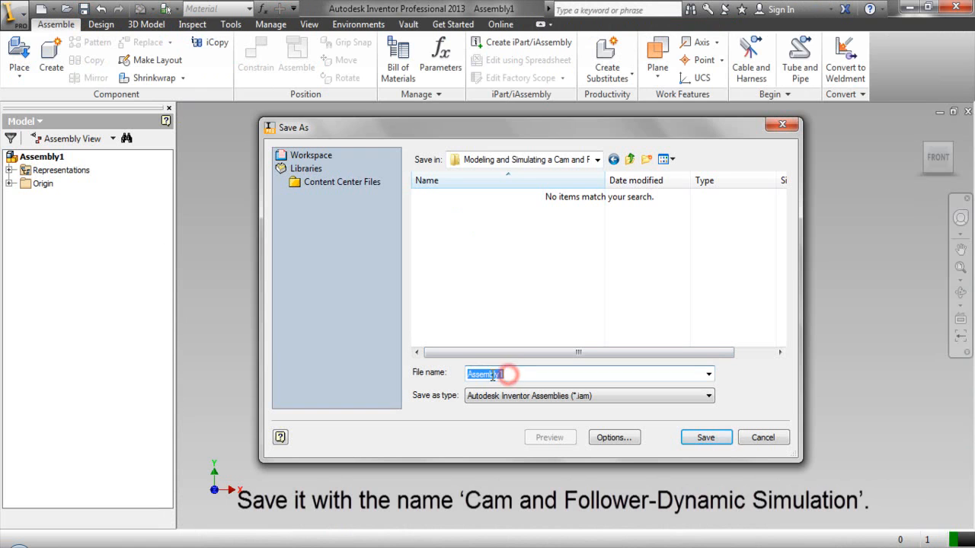
pyautogui.rightClick(492, 373)
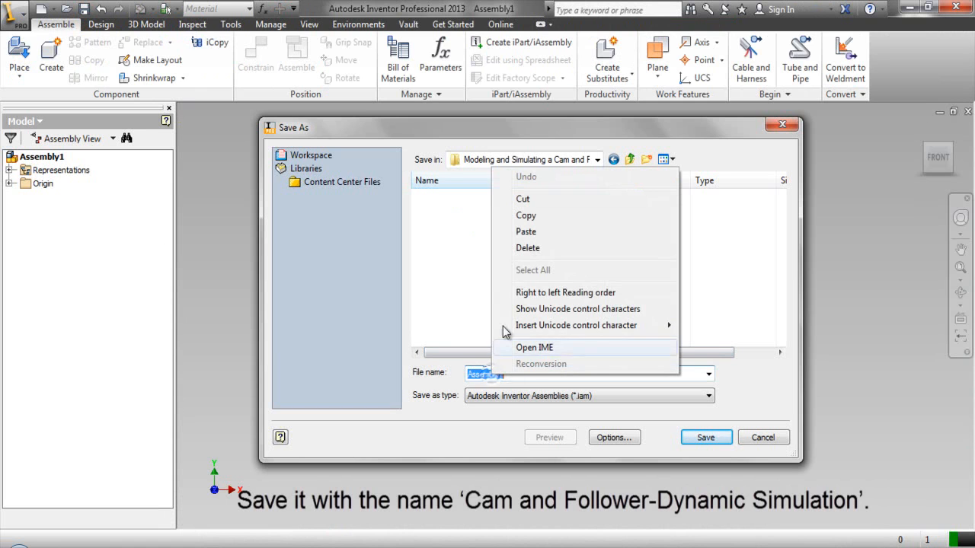
pyautogui.click(527, 230)
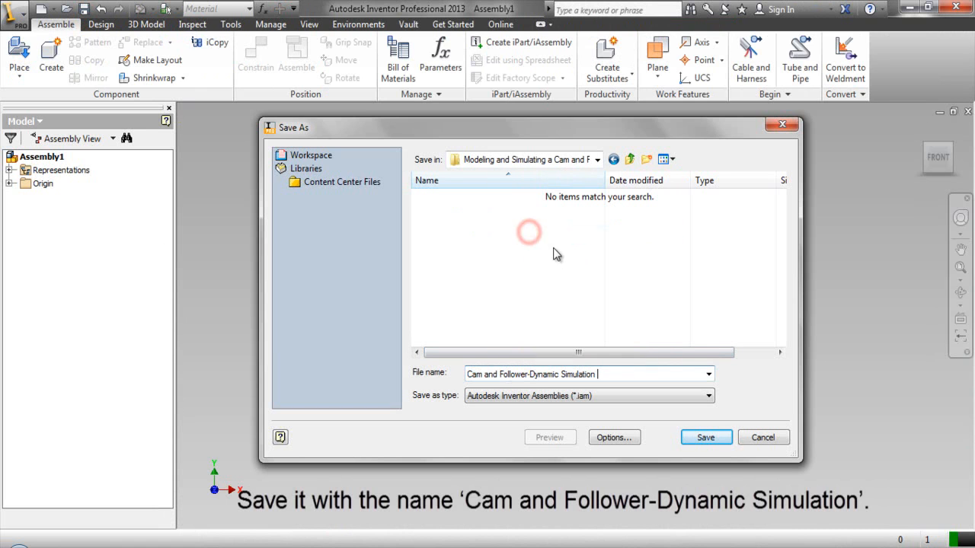
pyautogui.click(705, 438)
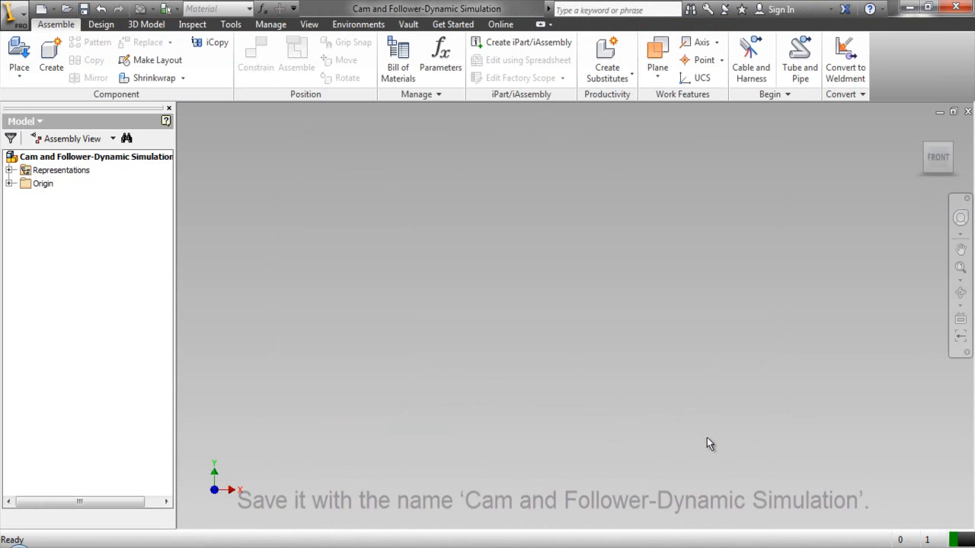
# Step: Place one instance of the Cam part from the Cam and Follower-Dynamic Simulation folder into the assembly
pyautogui.rightClick(741, 296)
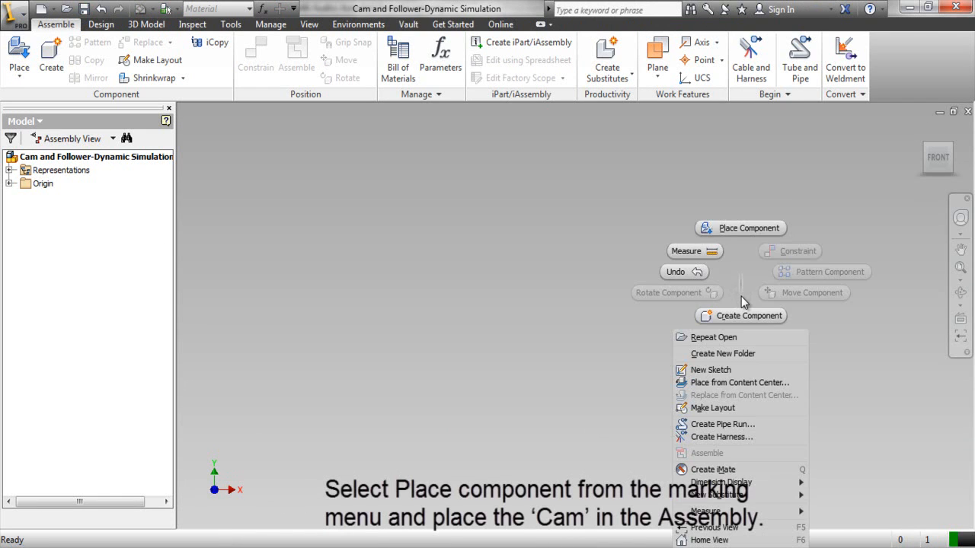
pyautogui.click(737, 229)
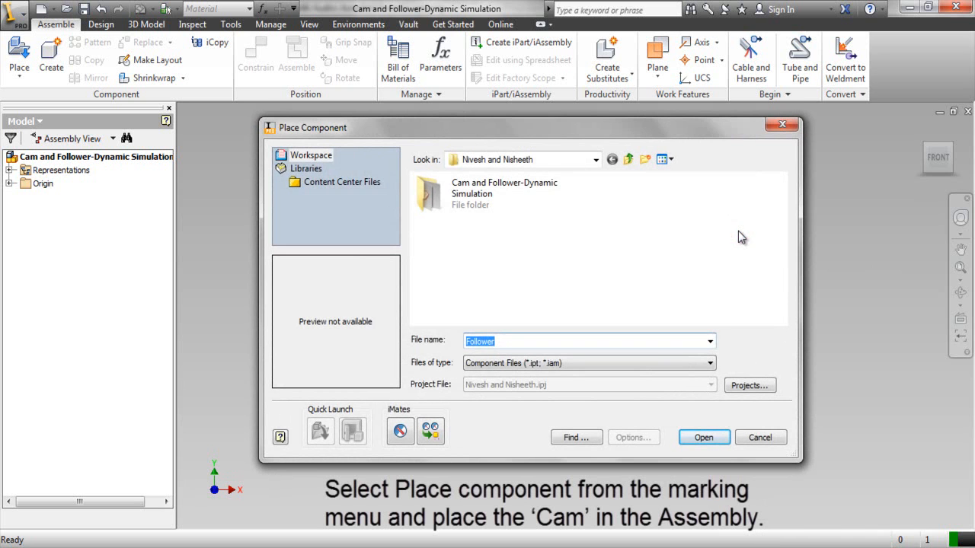
pyautogui.doubleClick(485, 199)
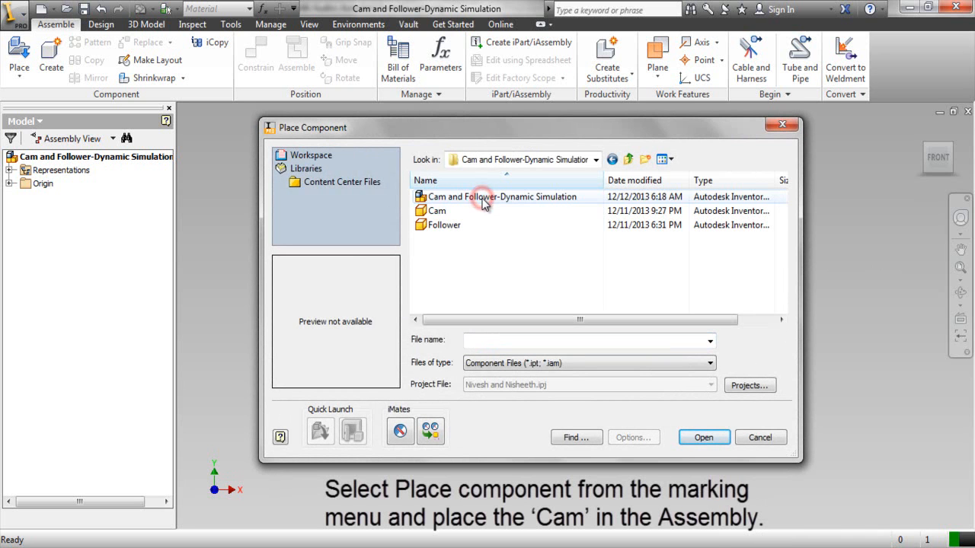
pyautogui.click(447, 213)
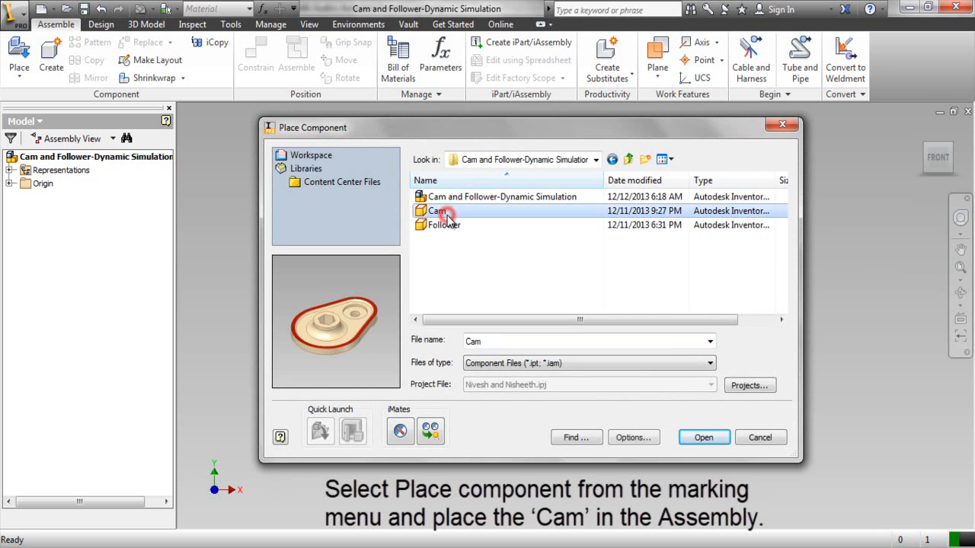
pyautogui.click(689, 438)
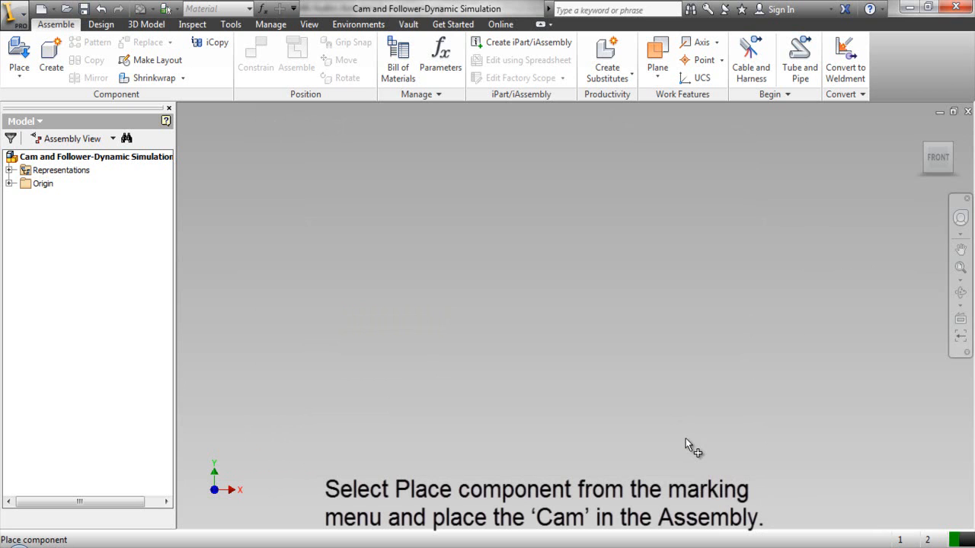
pyautogui.click(686, 439)
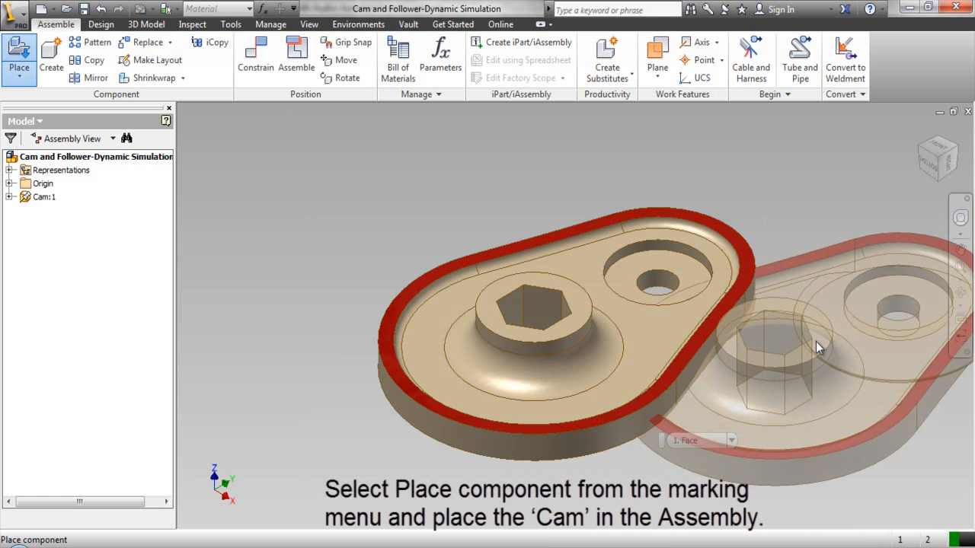
pyautogui.rightClick(816, 343)
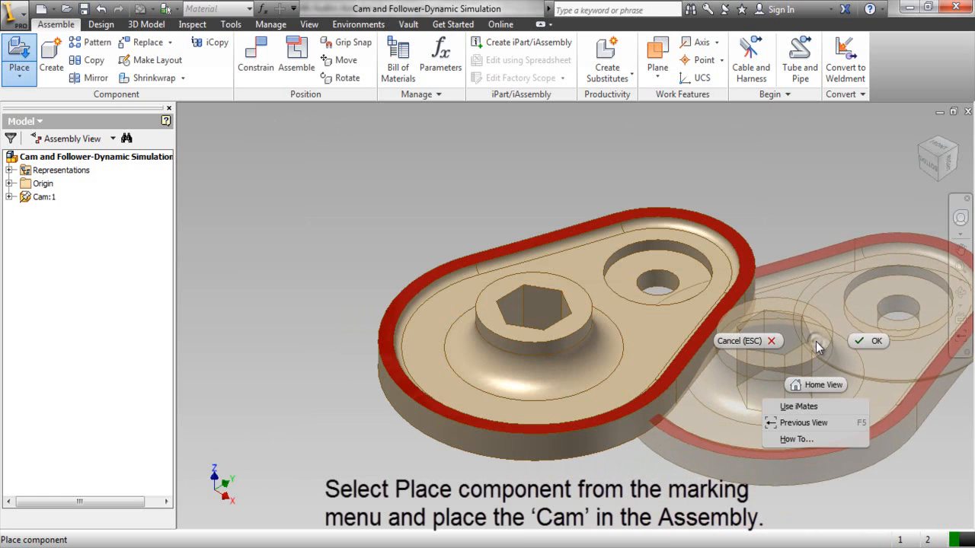
pyautogui.click(856, 344)
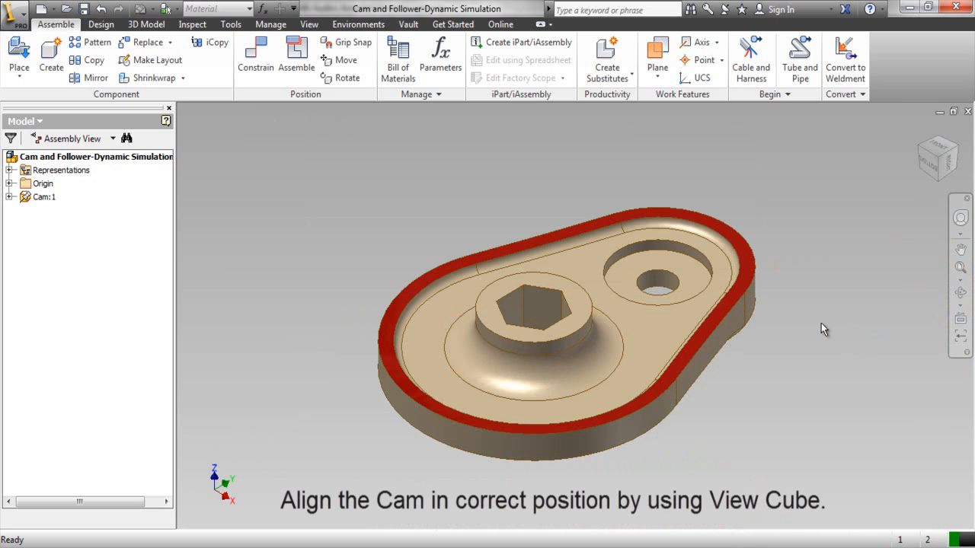
# Step: Orient the cam upright in the Top-Front-Right isometric view and set that view as home with Fit to View
pyautogui.click(938, 149)
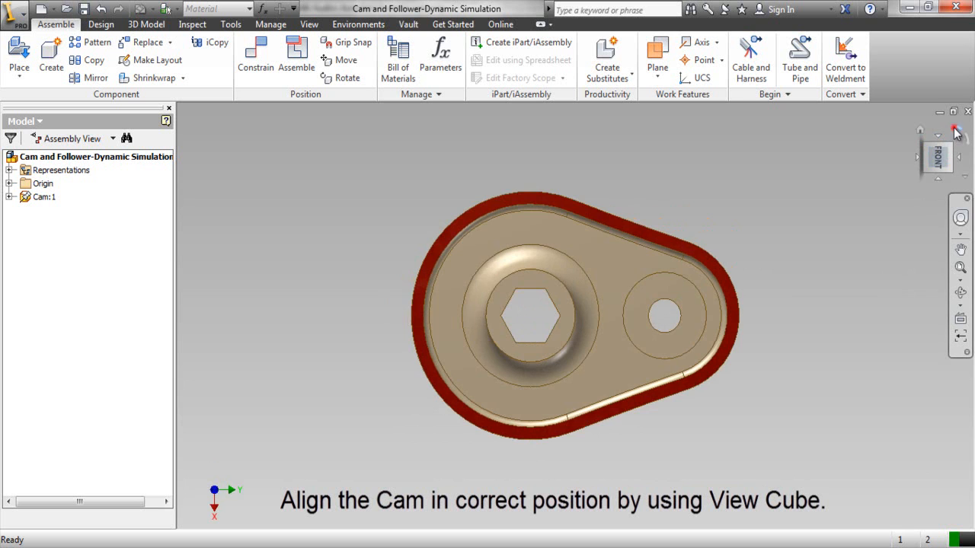
pyautogui.click(952, 134)
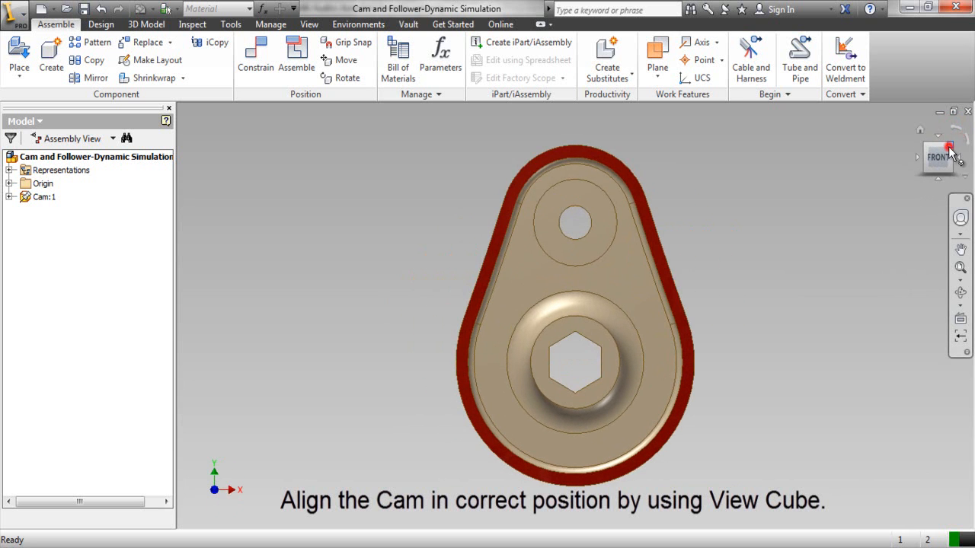
pyautogui.click(949, 147)
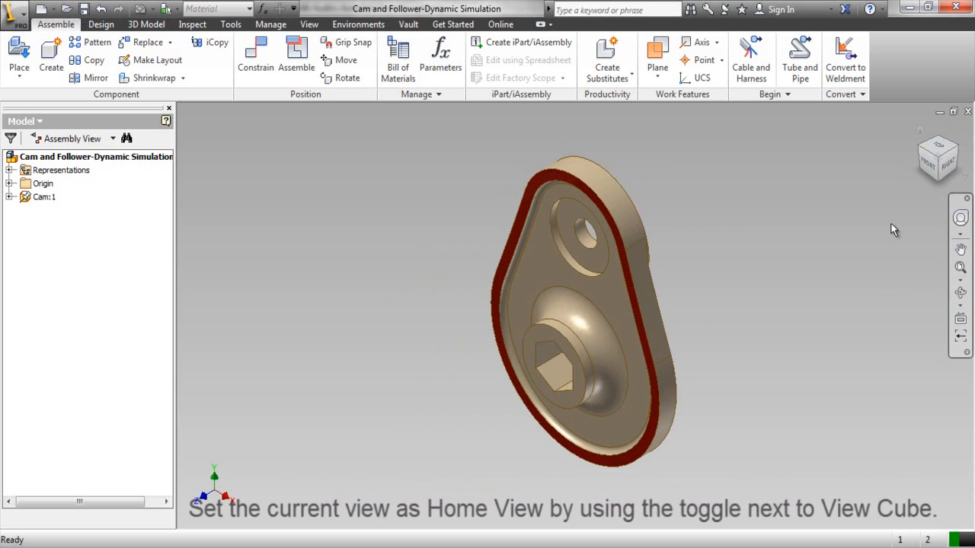
pyautogui.click(967, 180)
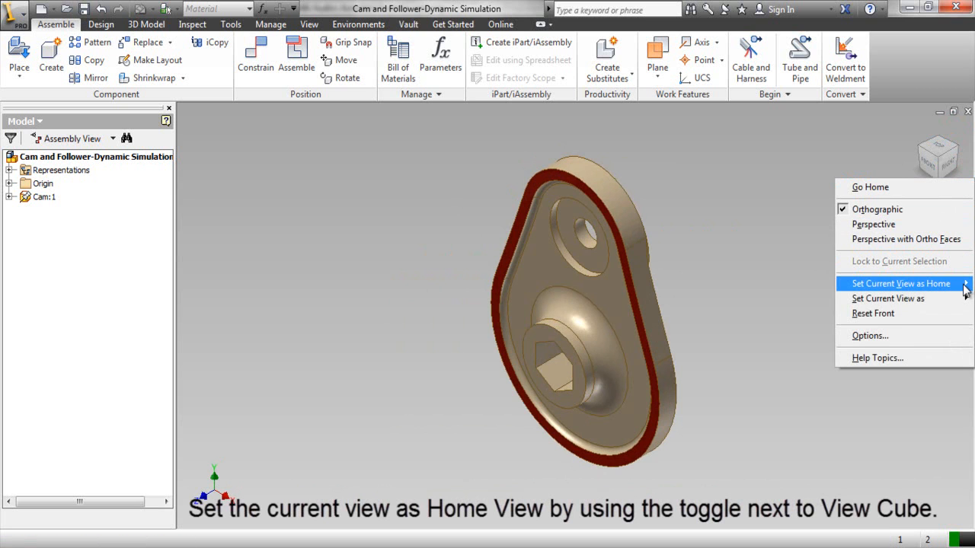
pyautogui.moveTo(965, 288)
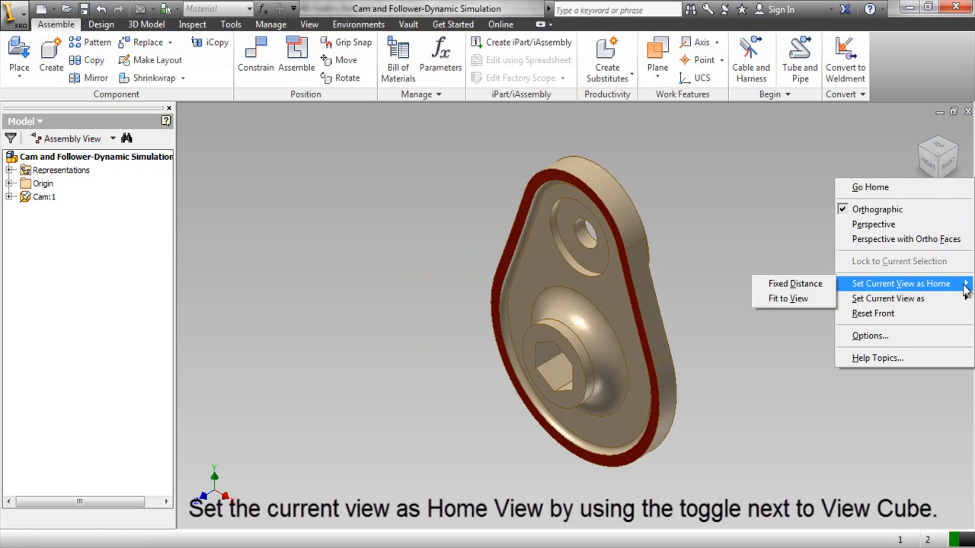
pyautogui.click(787, 301)
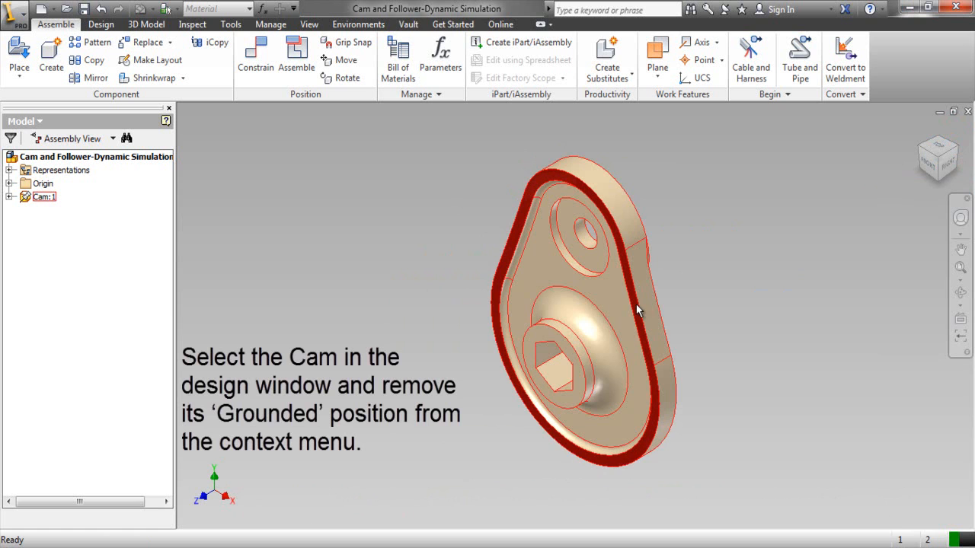
# Step: Remove the Grounded state from the cam and turn on the display of its degrees of freedom
pyautogui.rightClick(620, 212)
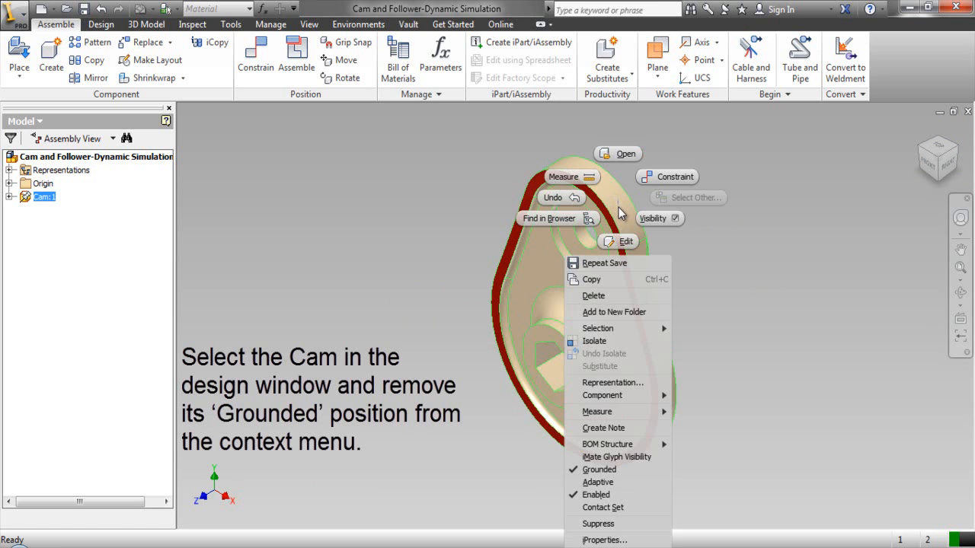
pyautogui.click(622, 472)
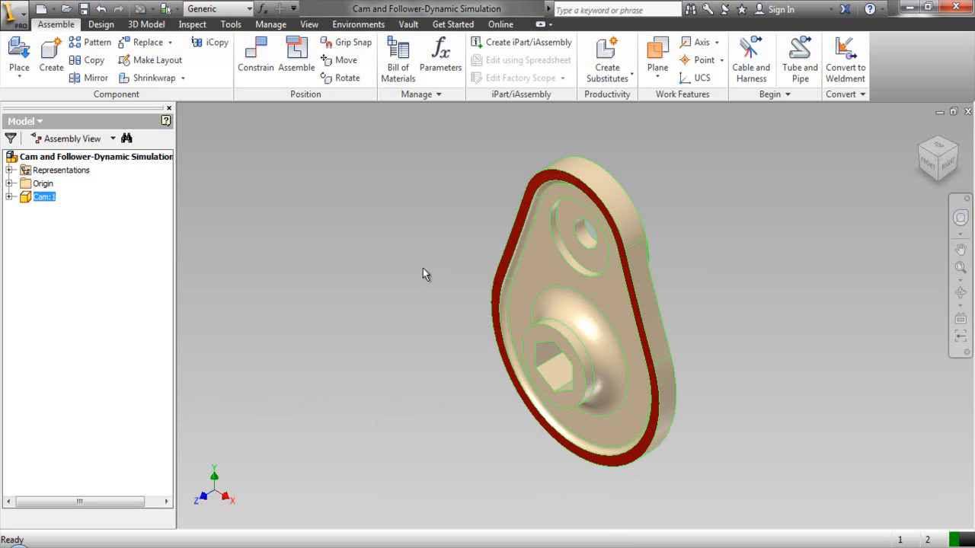
pyautogui.click(311, 28)
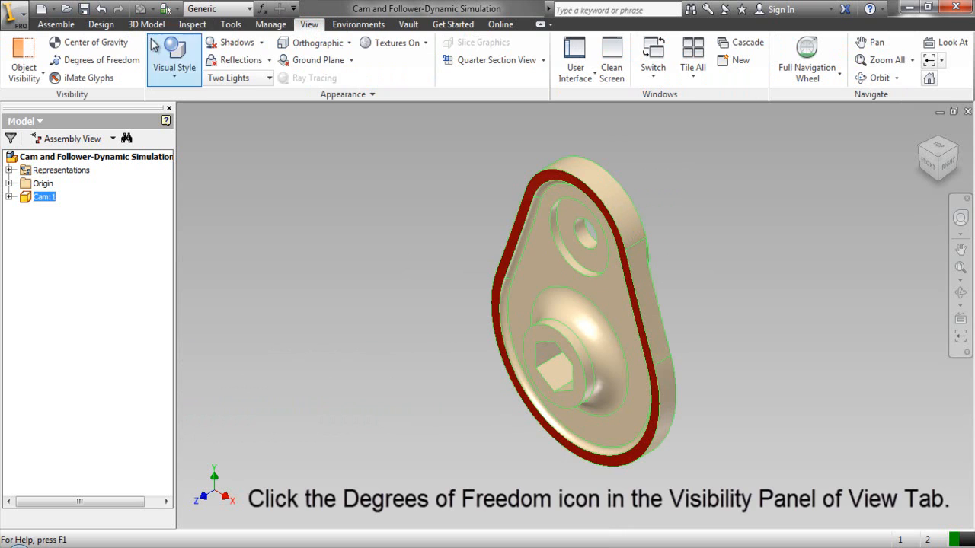
pyautogui.click(122, 67)
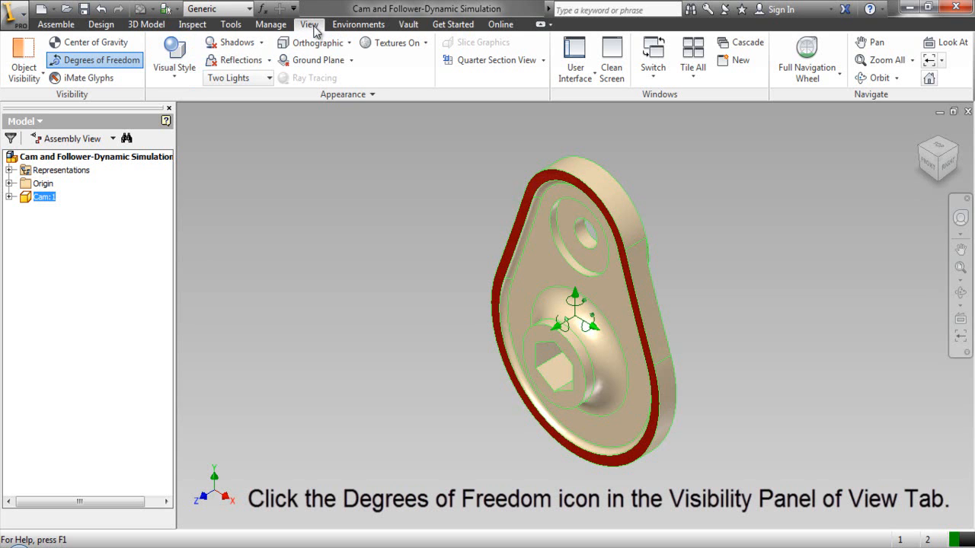
pyautogui.click(58, 24)
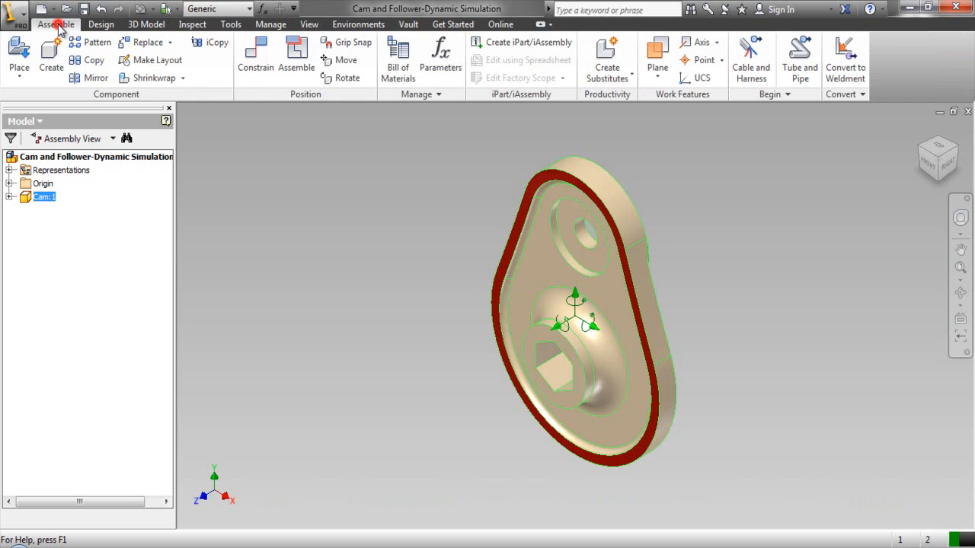
pyautogui.click(283, 217)
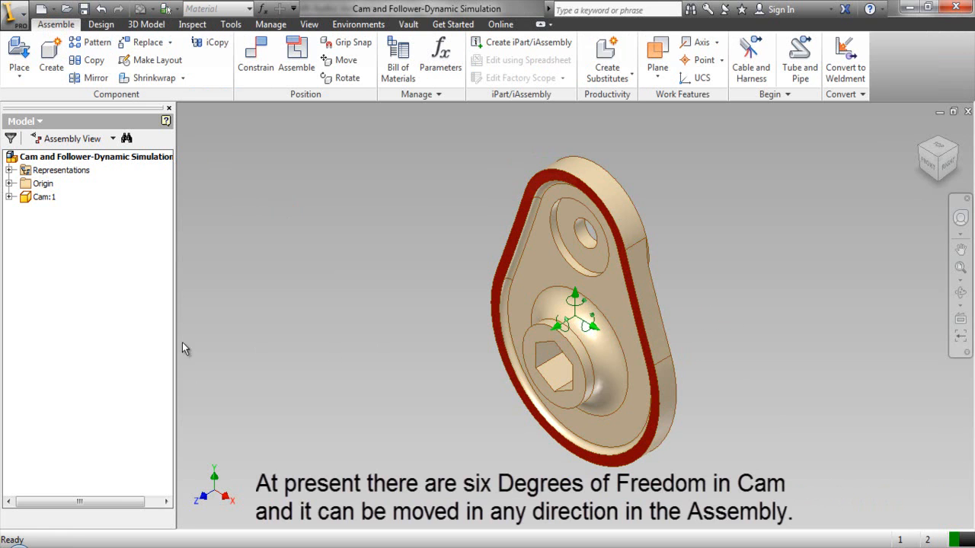
# Step: Undock the model browser, make it wider and shorter, and place it beside the cam in the upper-left graphics area
pyautogui.doubleClick(133, 108)
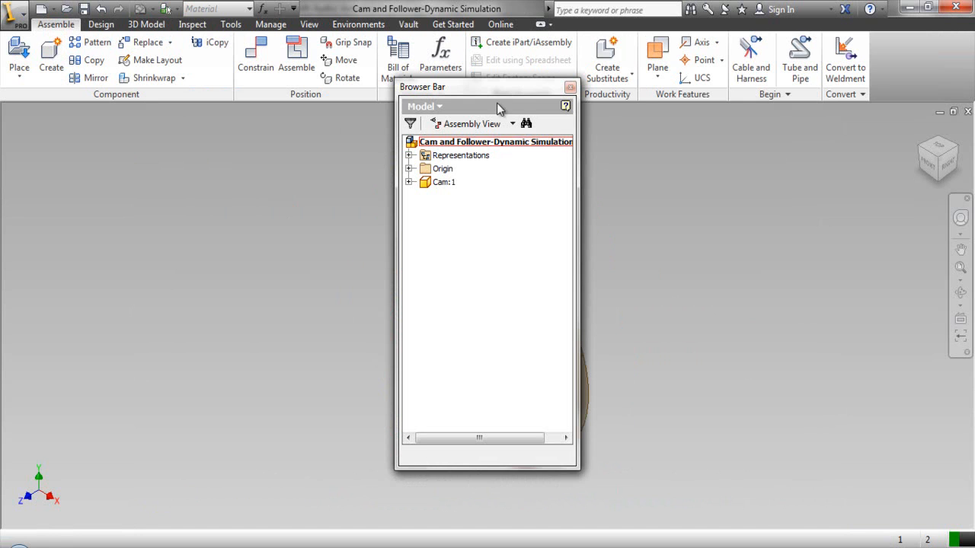
pyautogui.moveTo(578, 79); pyautogui.dragTo(633, 207)
pyautogui.moveTo(576, 217); pyautogui.dragTo(190, 117)
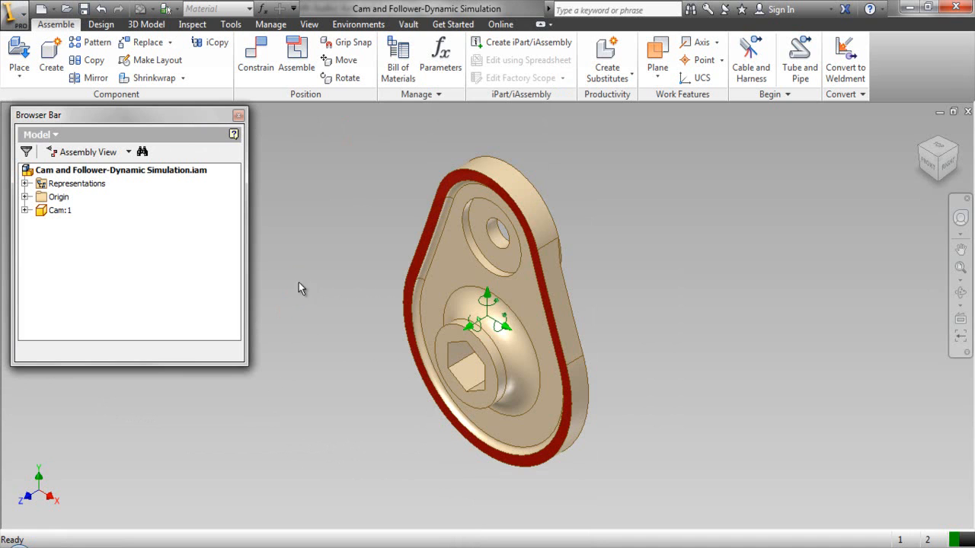
# Step: Apply a Mate constraint with 0 mm offset between the assembly's Z Axis and the cam's Z Axis
pyautogui.rightClick(310, 186)
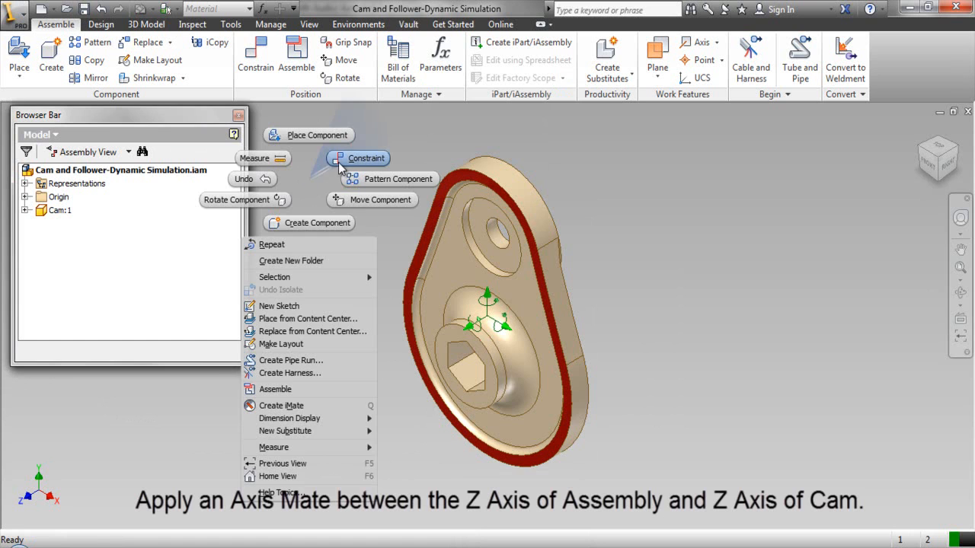
pyautogui.click(339, 162)
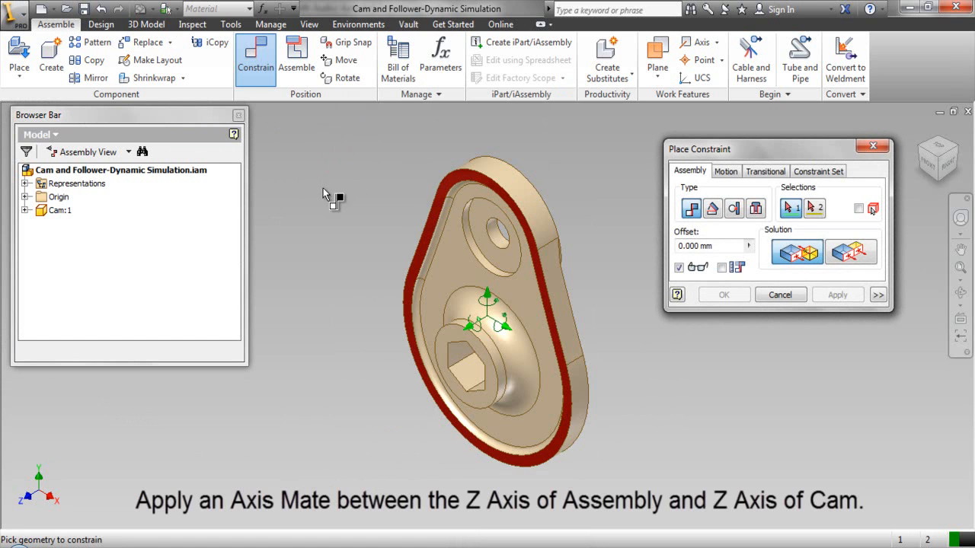
pyautogui.click(25, 197)
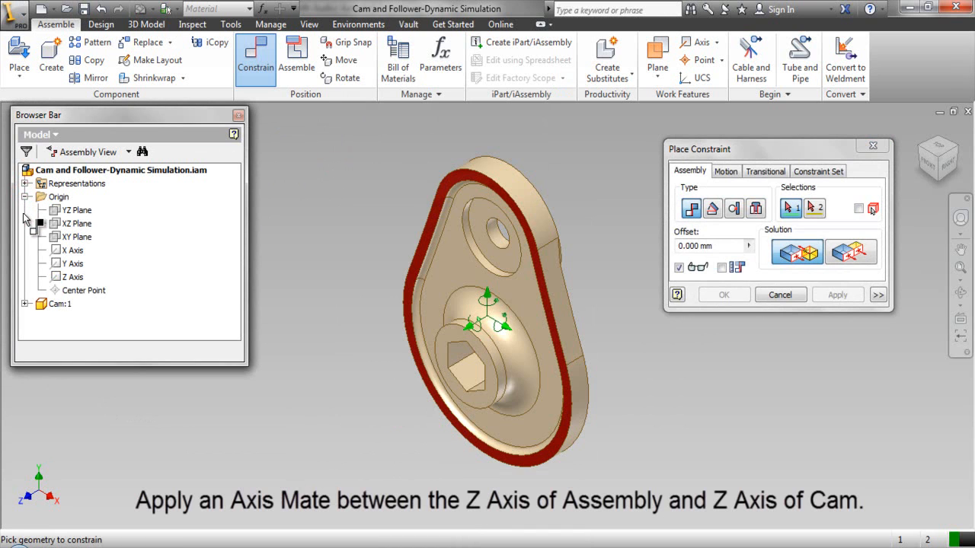
pyautogui.click(66, 278)
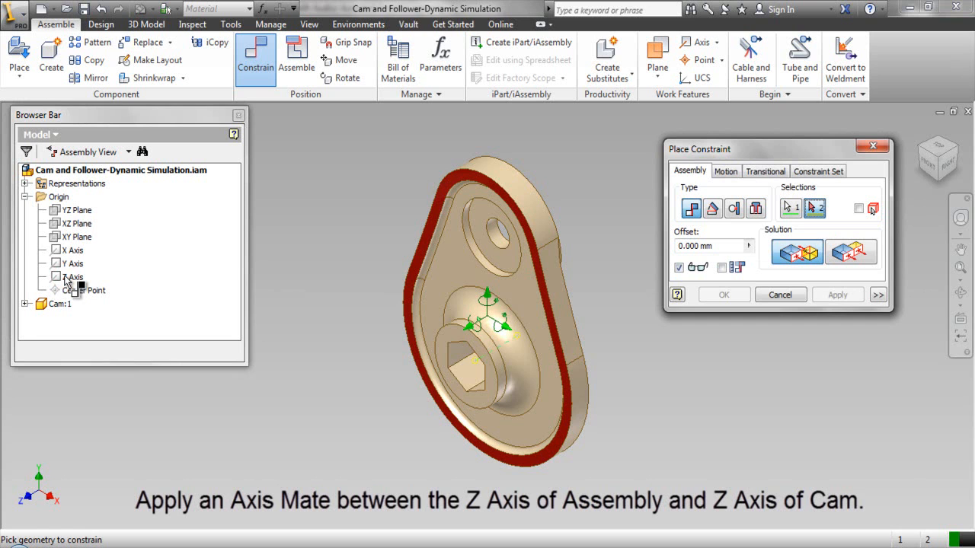
pyautogui.click(25, 197)
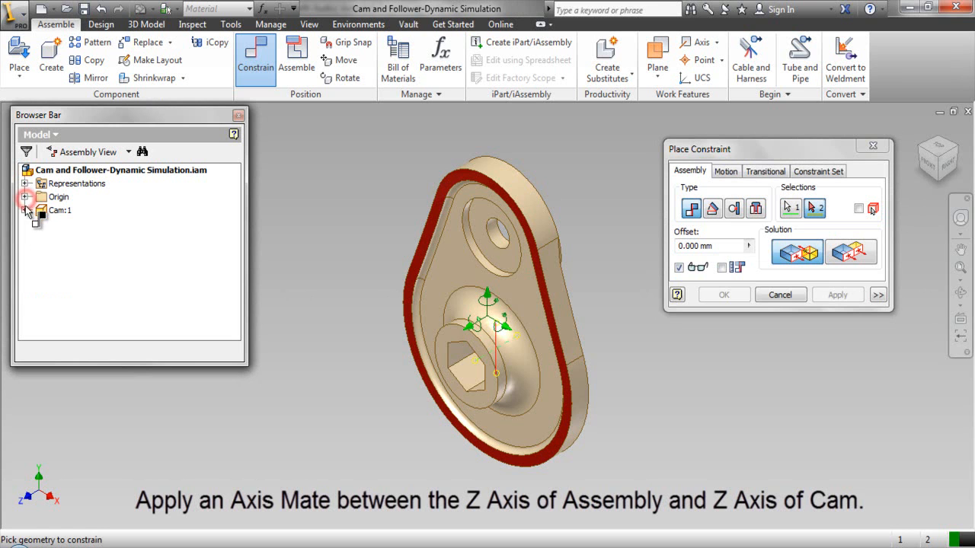
pyautogui.click(26, 210)
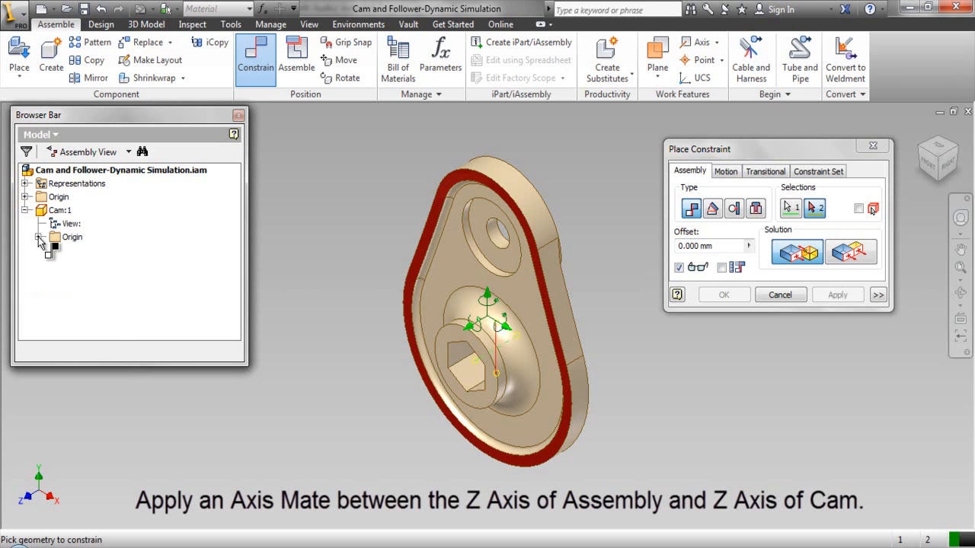
pyautogui.click(38, 238)
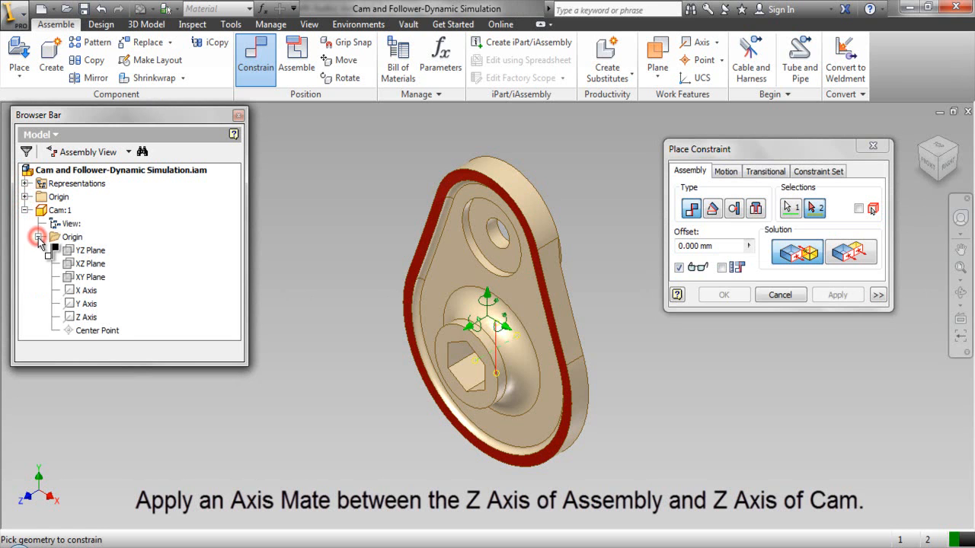
pyautogui.click(81, 318)
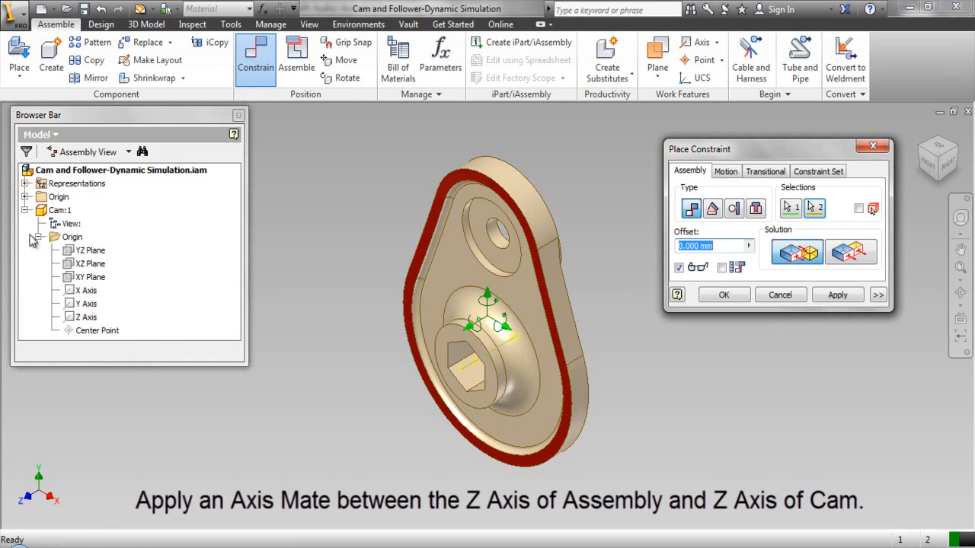
pyautogui.click(26, 210)
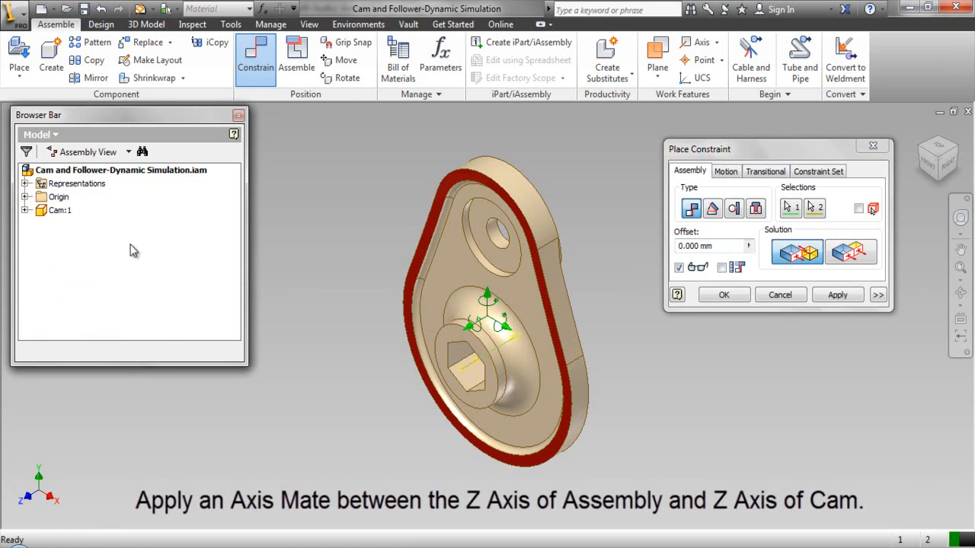
pyautogui.click(835, 297)
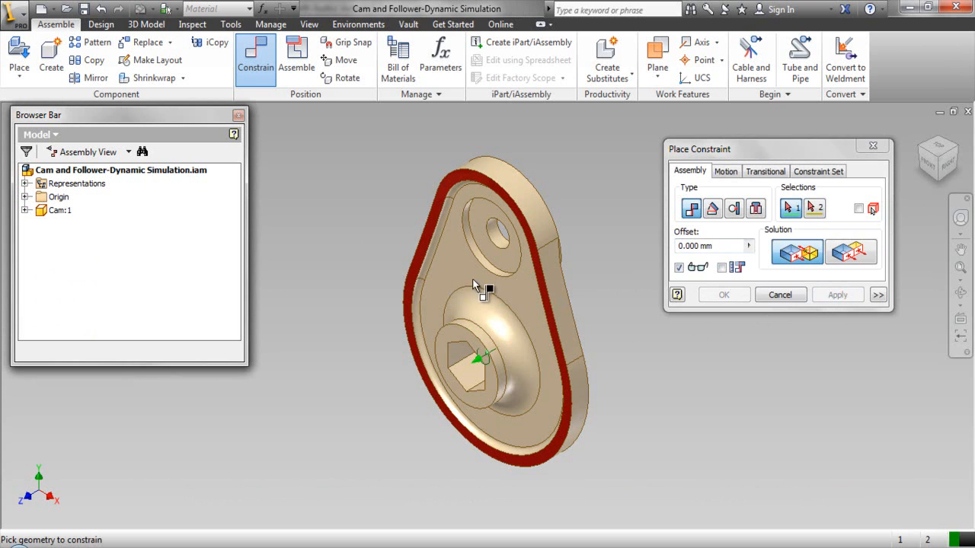
# Step: Apply a Flush constraint with 0 mm offset between the assembly's XY Plane and the cam's red front face
pyautogui.click(24, 198)
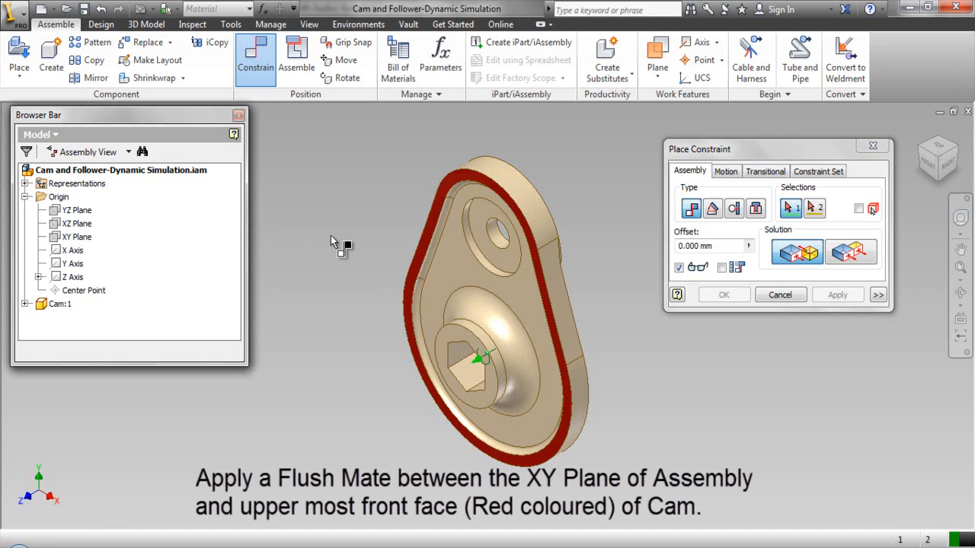
pyautogui.click(847, 258)
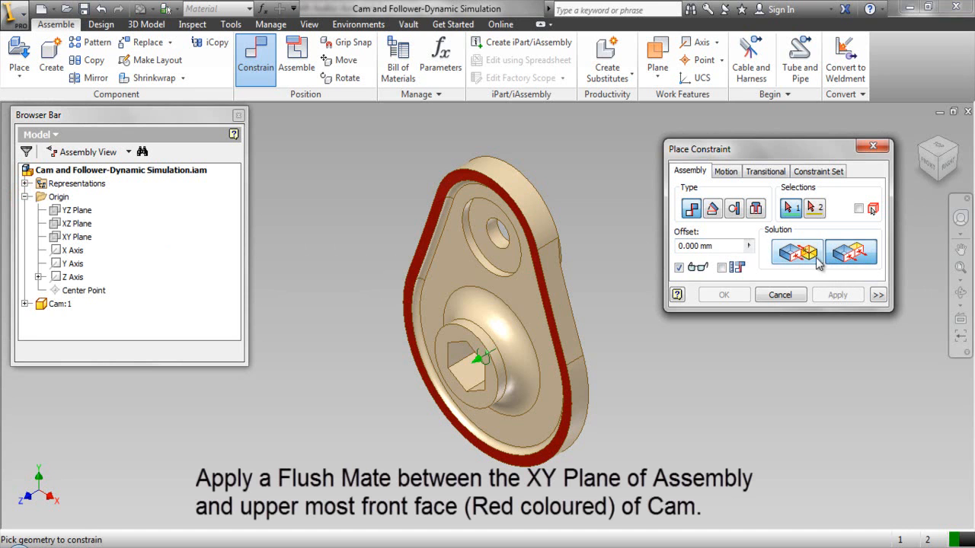
pyautogui.click(80, 239)
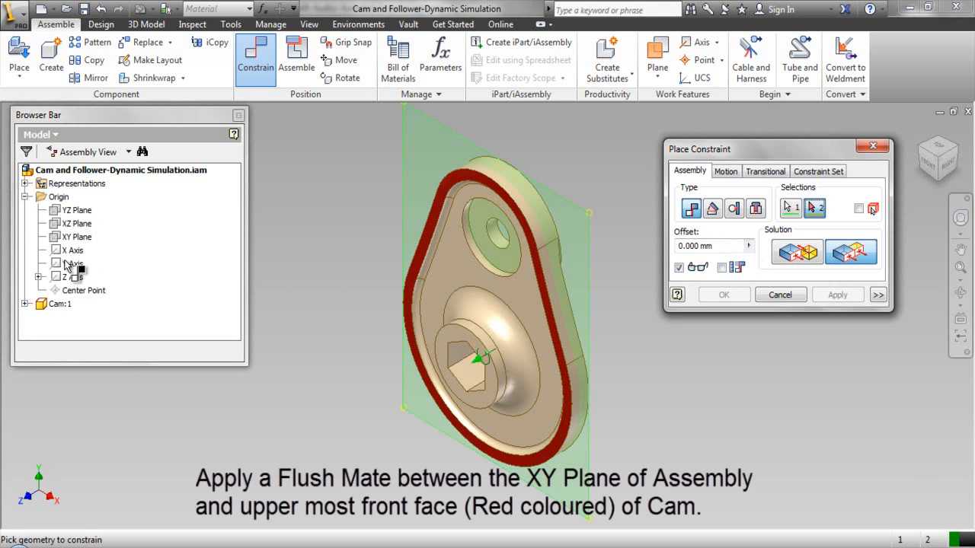
pyautogui.click(25, 198)
pyautogui.click(25, 197)
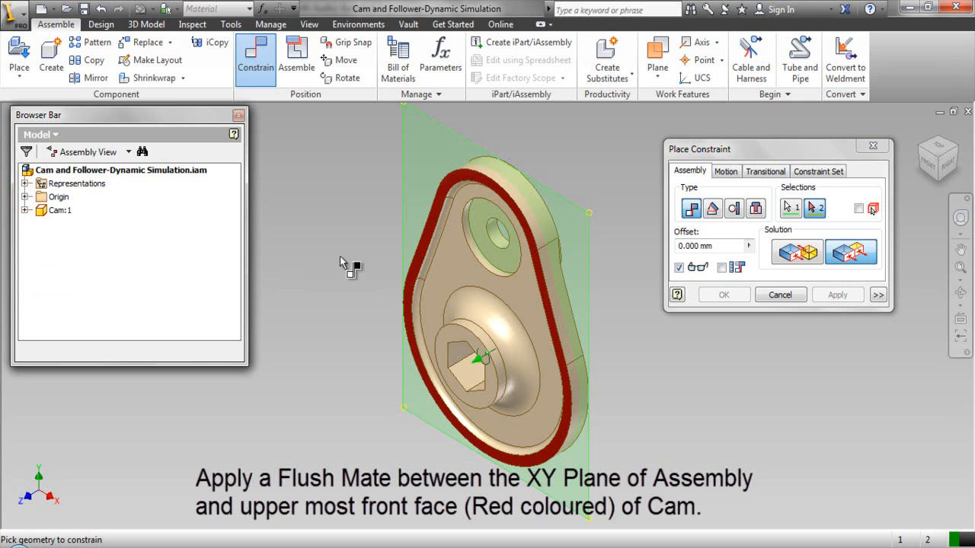
pyautogui.click(423, 260)
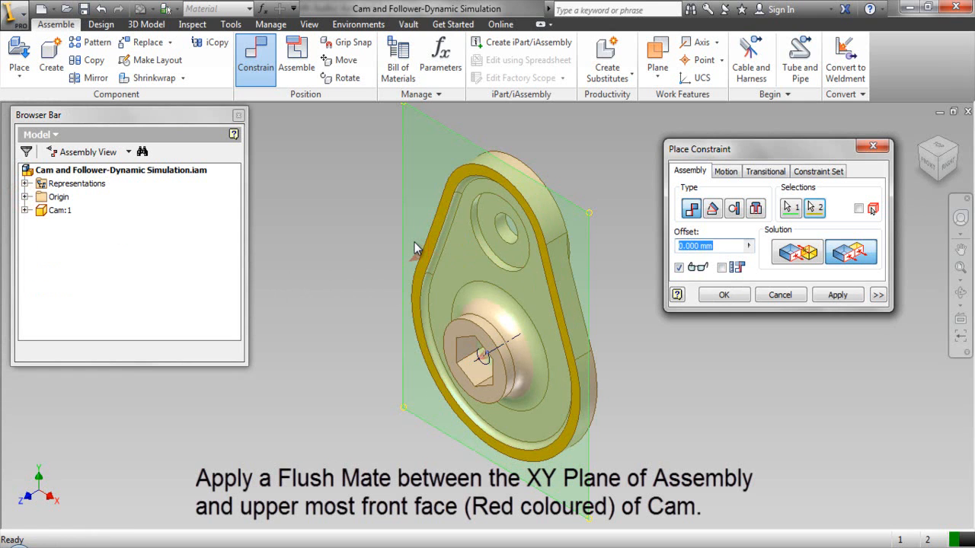
pyautogui.click(723, 297)
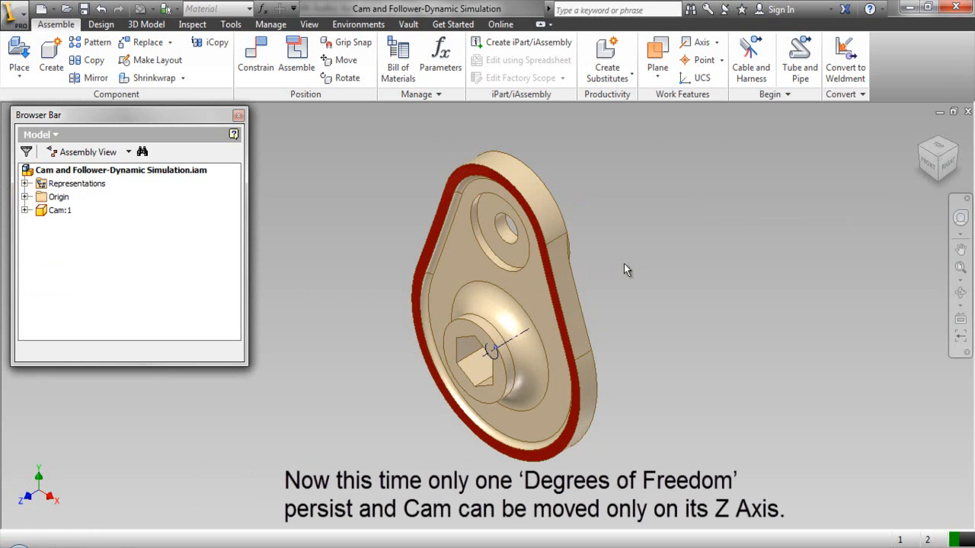
# Step: Rotate the cam slightly about its Z axis to test its remaining freedom, and undo the movement
pyautogui.moveTo(545, 243); pyautogui.dragTo(533, 209)
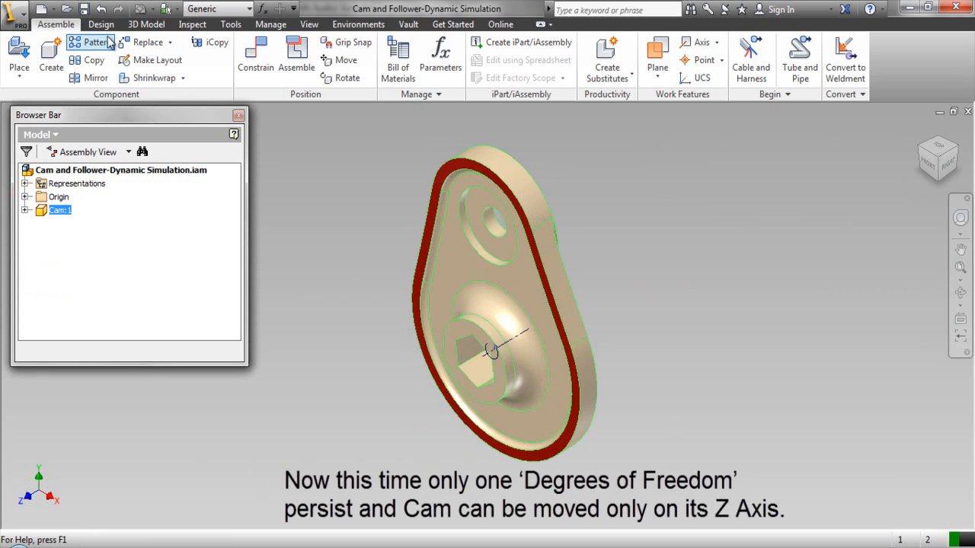
pyautogui.click(101, 9)
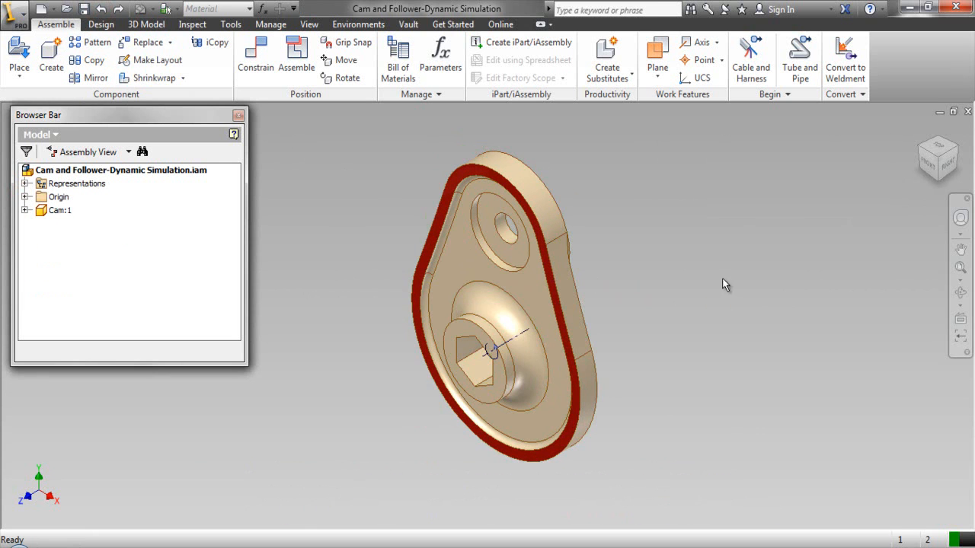
# Step: Place one instance of the Follower part in the assembly beside the cam
pyautogui.rightClick(753, 215)
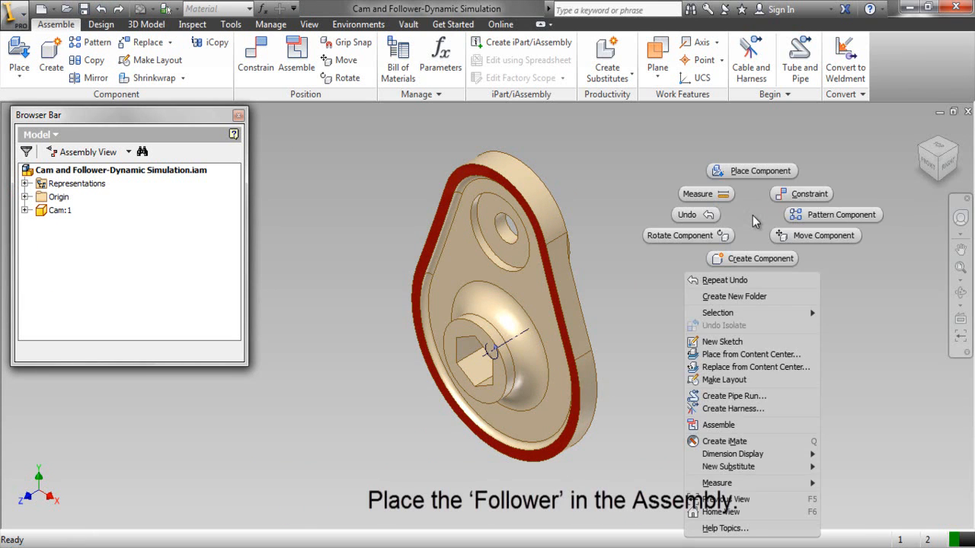
pyautogui.click(753, 176)
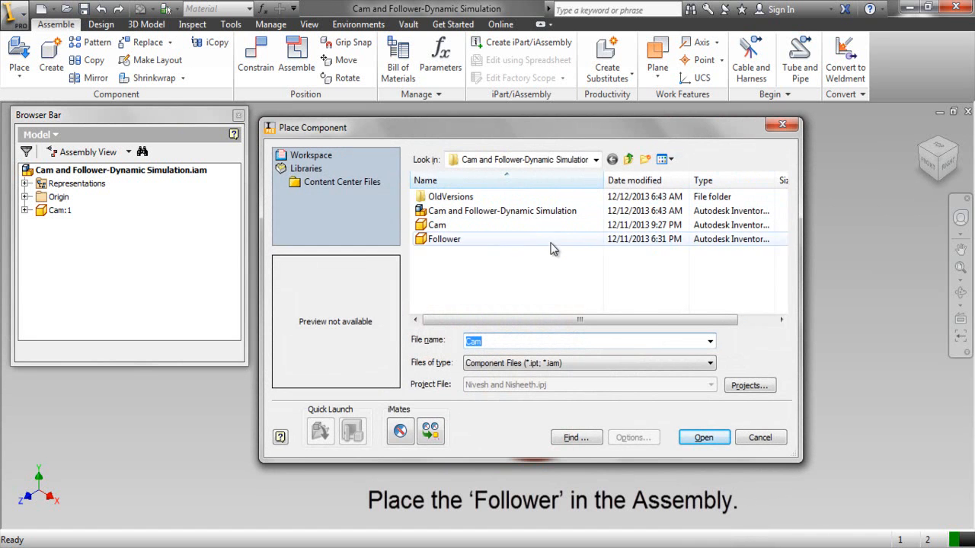
pyautogui.click(469, 244)
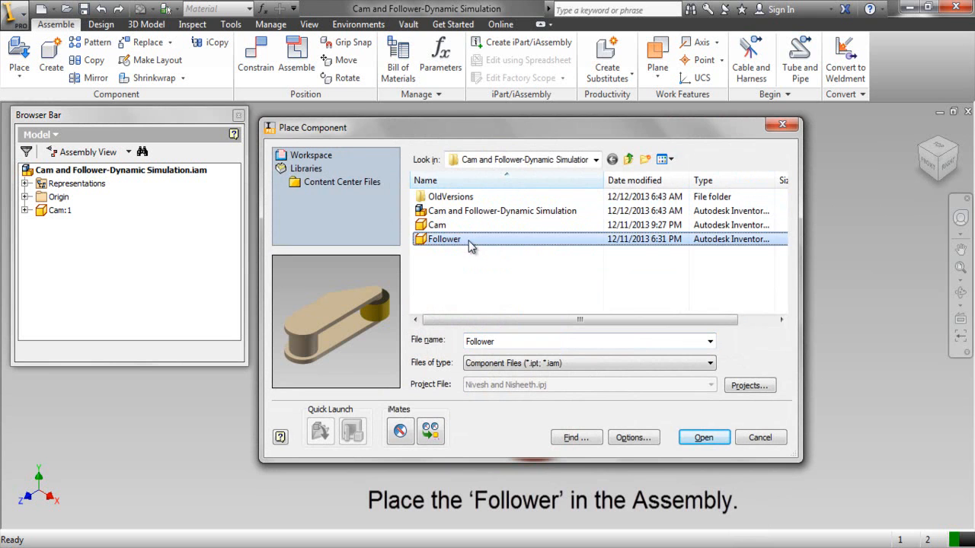
pyautogui.click(694, 439)
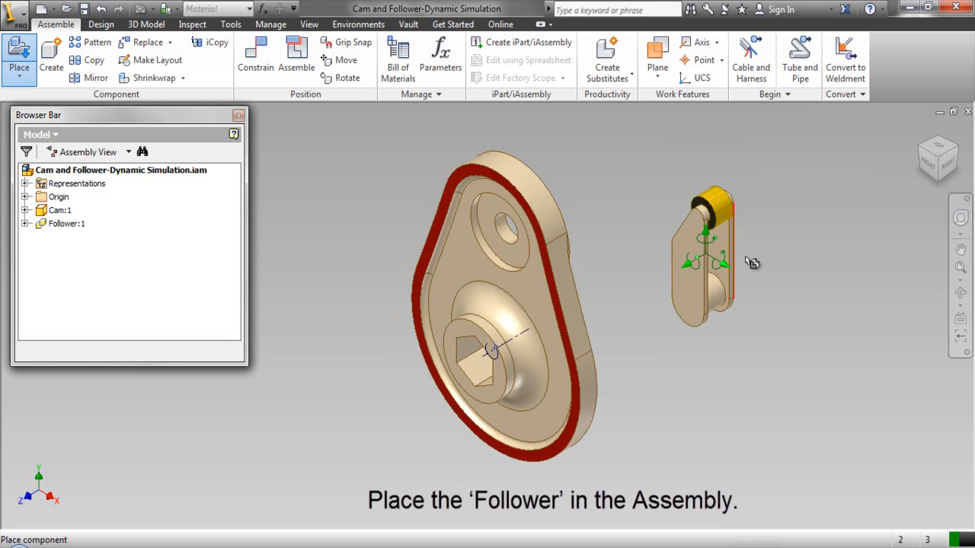
pyautogui.rightClick(773, 249)
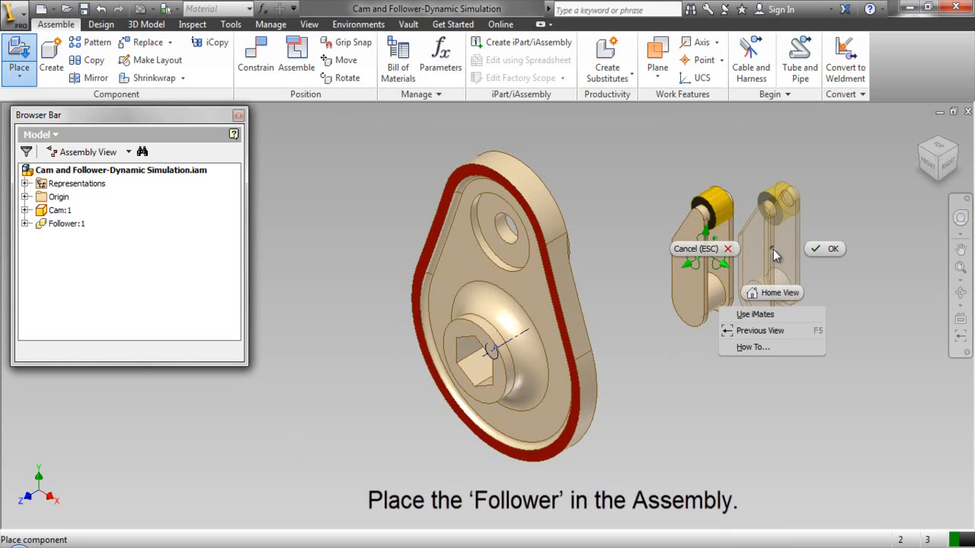
pyautogui.click(812, 252)
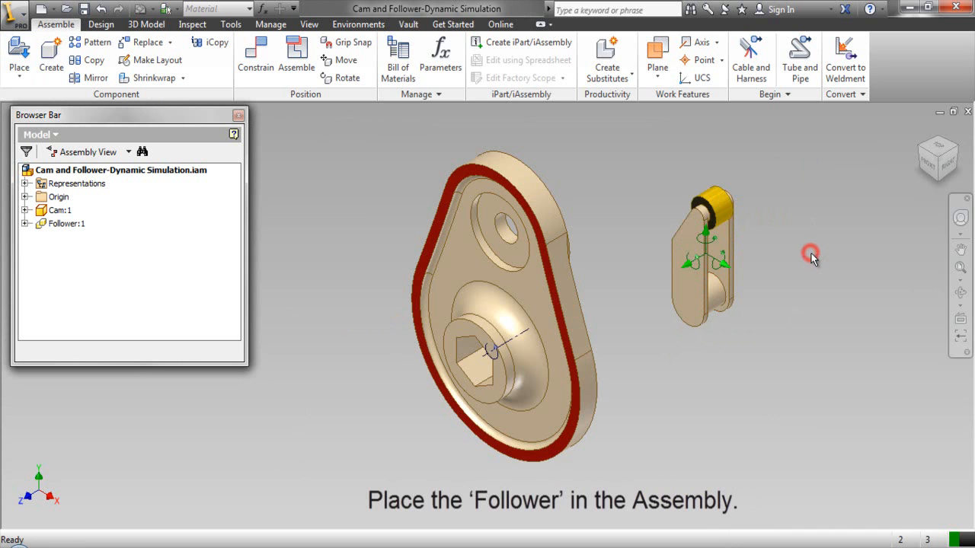
# Step: In the Front view, turn the follower upside down so its roller points downward, and position it above and to the right of the cam
pyautogui.click(927, 164)
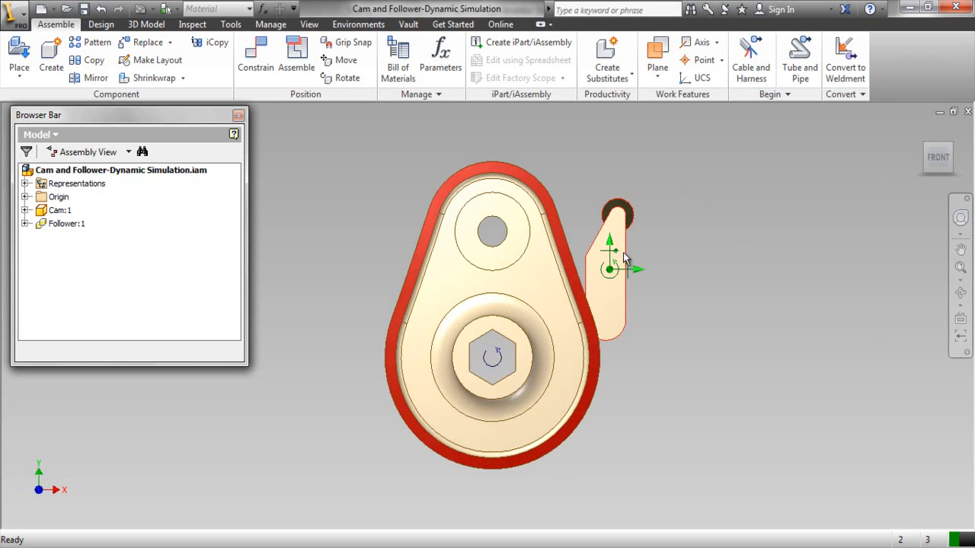
pyautogui.moveTo(615, 258); pyautogui.dragTo(659, 265)
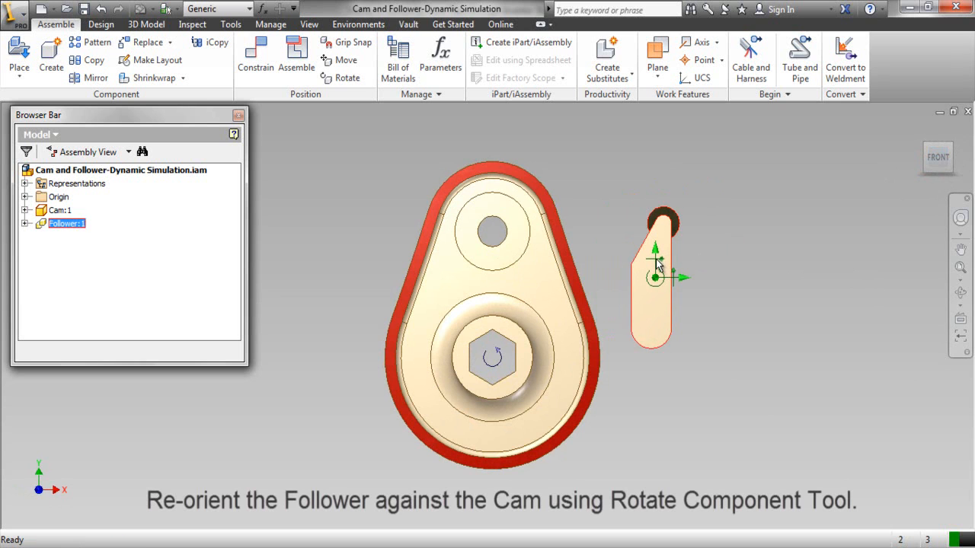
pyautogui.click(342, 79)
pyautogui.moveTo(629, 130); pyautogui.dragTo(674, 378)
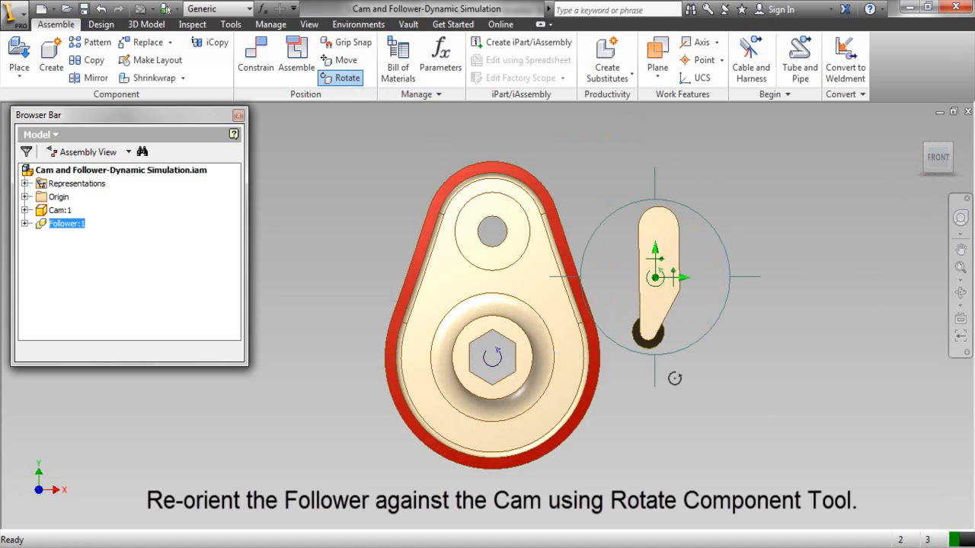
pyautogui.rightClick(766, 191)
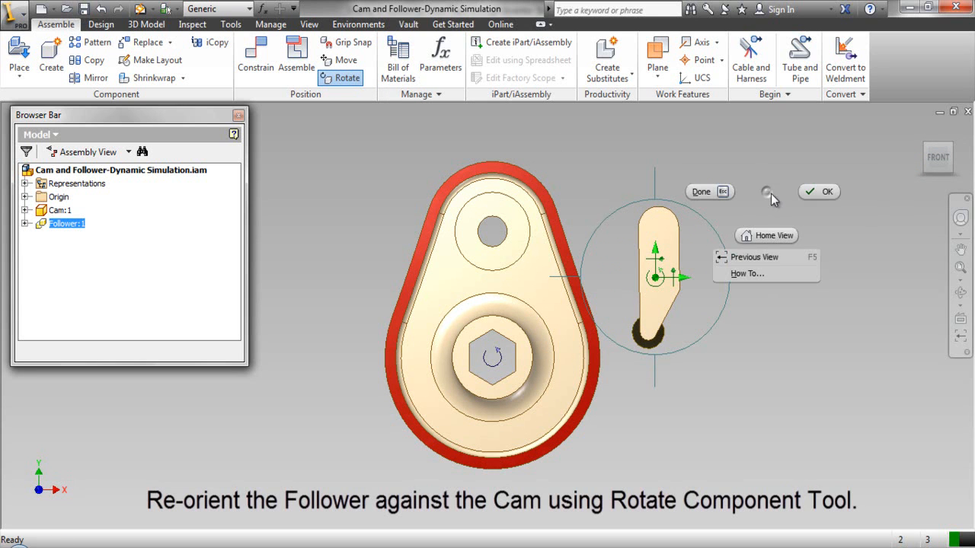
pyautogui.click(799, 195)
pyautogui.moveTo(666, 289); pyautogui.dragTo(670, 190)
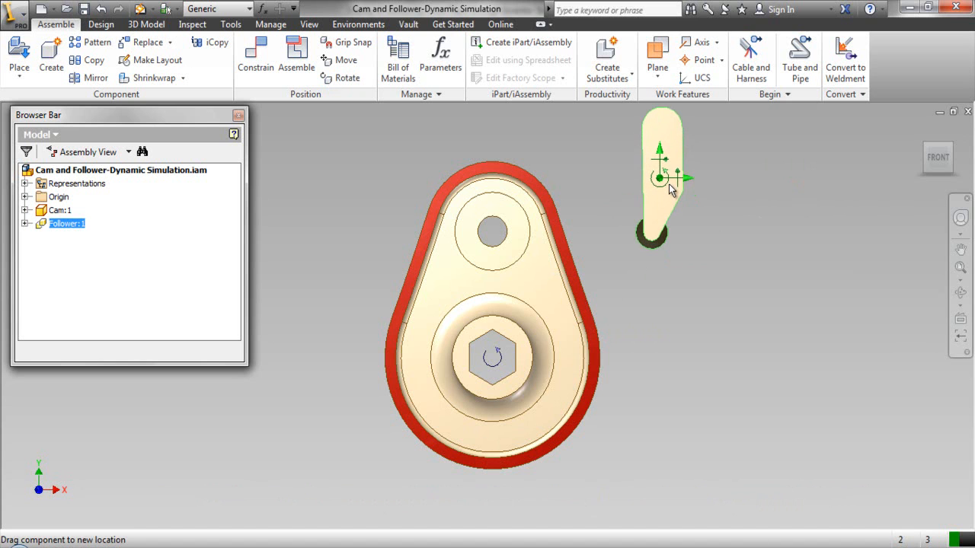
pyautogui.click(709, 191)
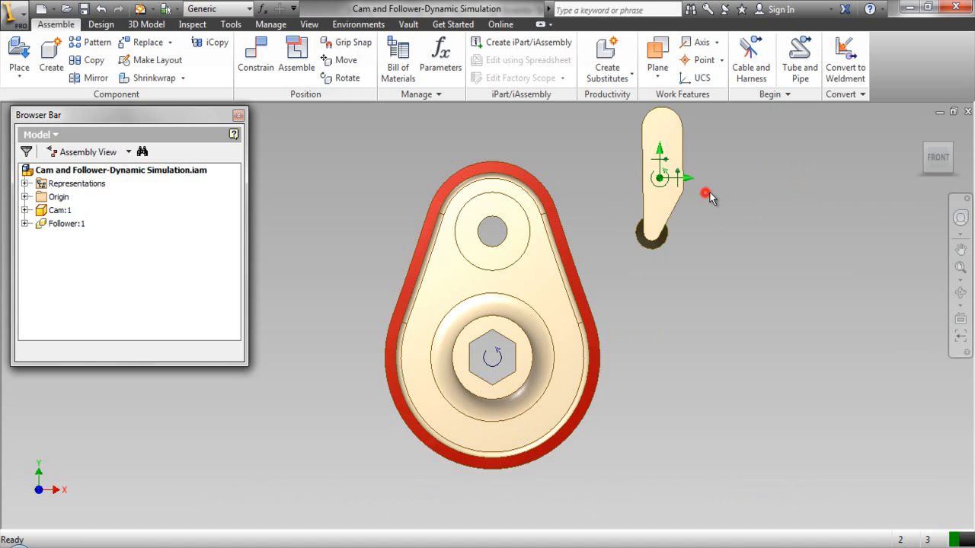
# Step: Apply a Flush constraint with 0 mm offset between the cam's red front face and the black face of the follower's small roller
pyautogui.click(951, 147)
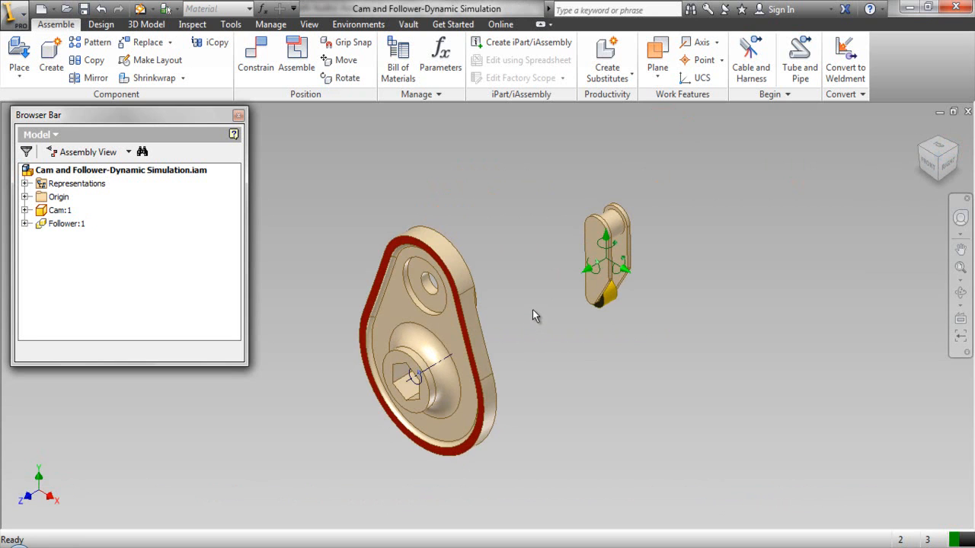
pyautogui.rightClick(531, 248)
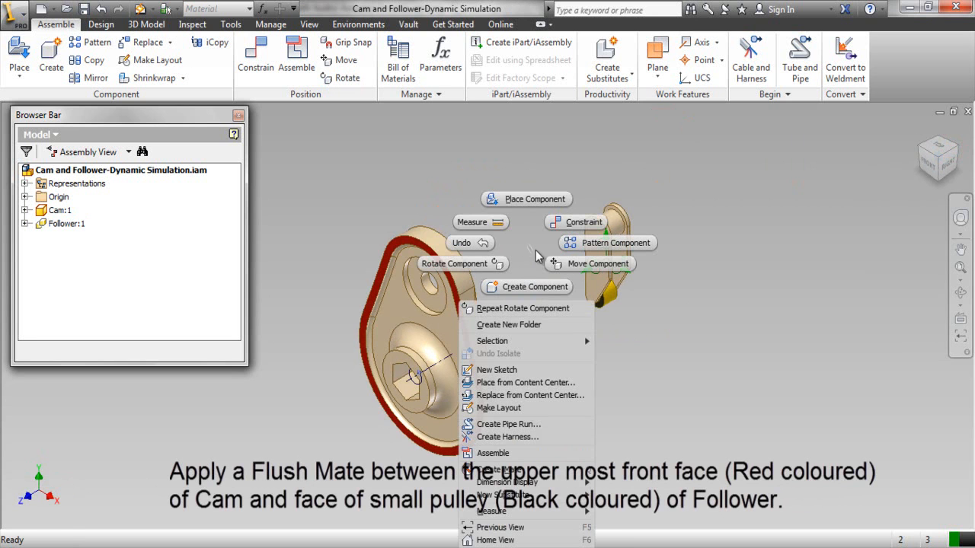
pyautogui.click(554, 222)
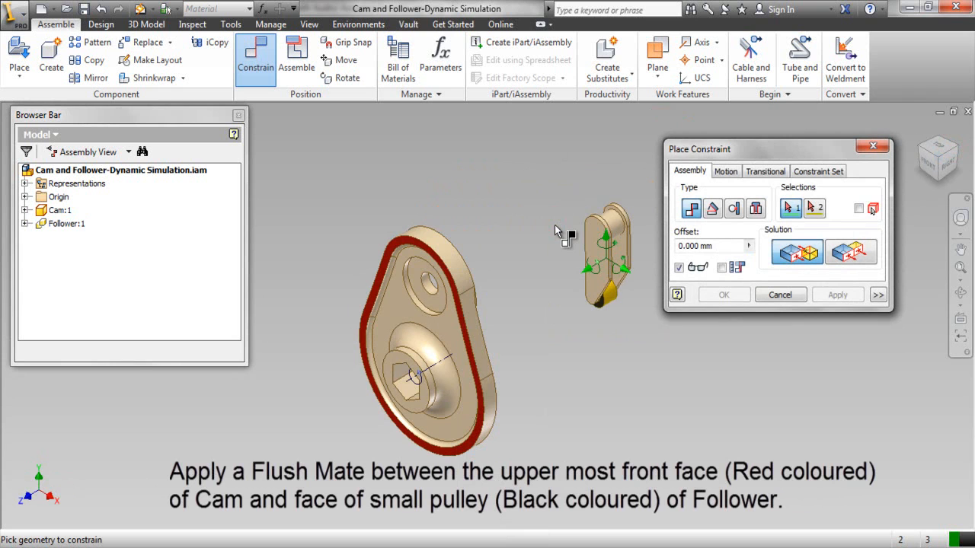
pyautogui.click(847, 257)
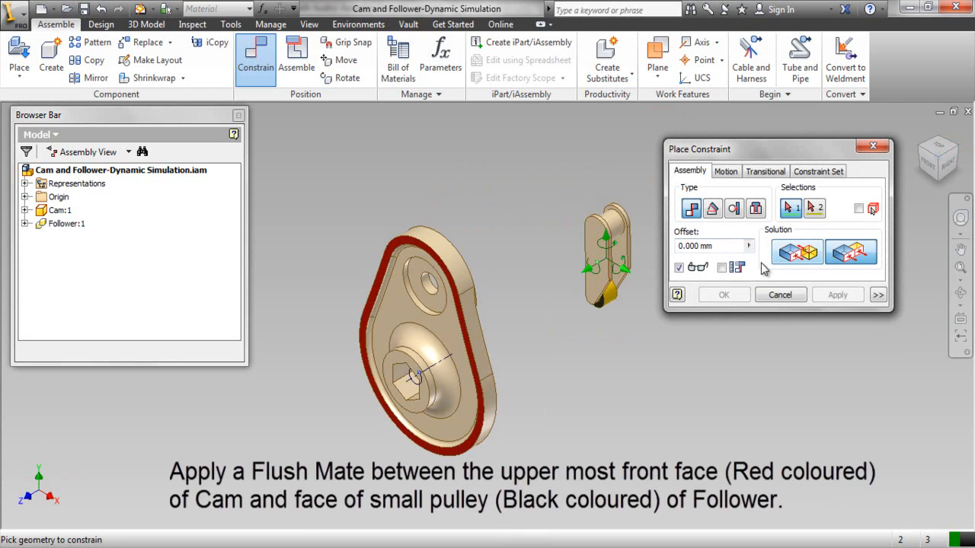
pyautogui.click(458, 304)
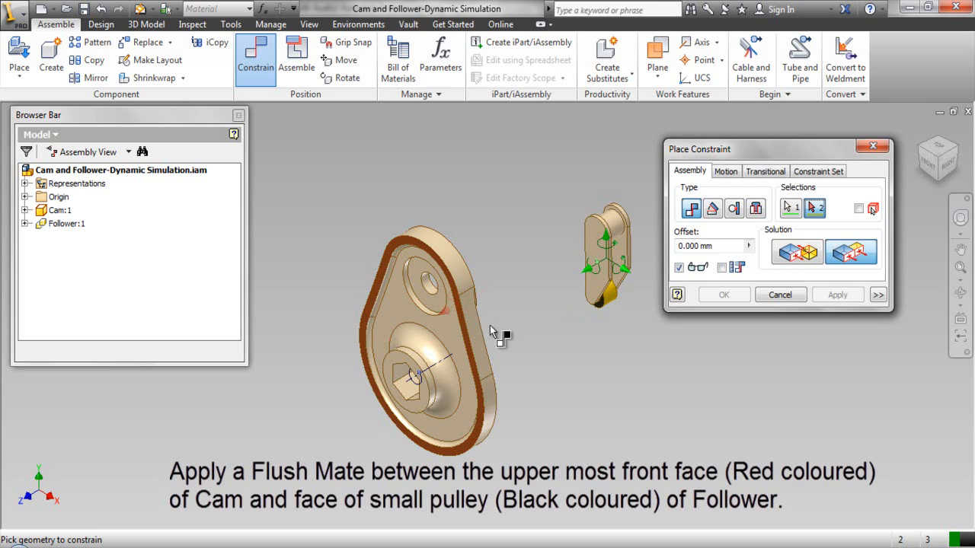
pyautogui.click(599, 304)
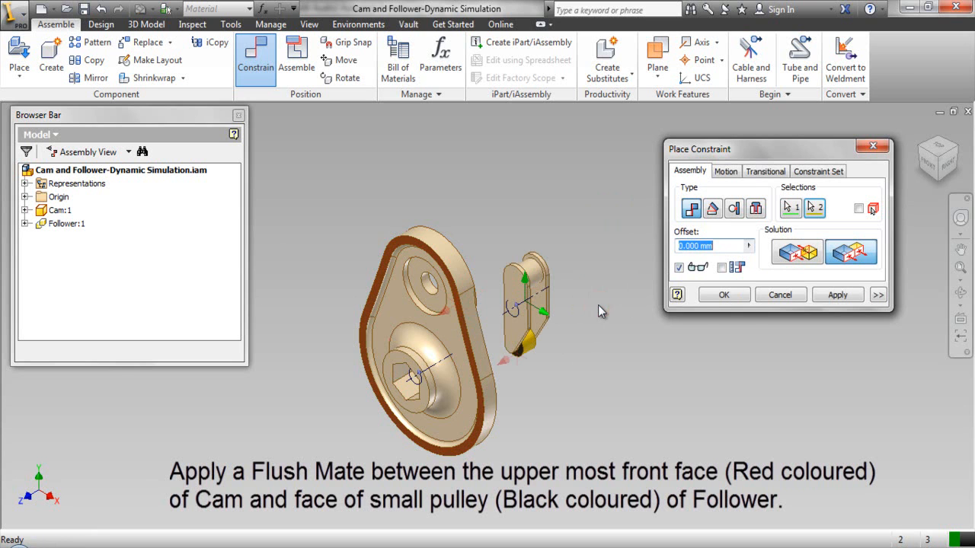
pyautogui.click(833, 296)
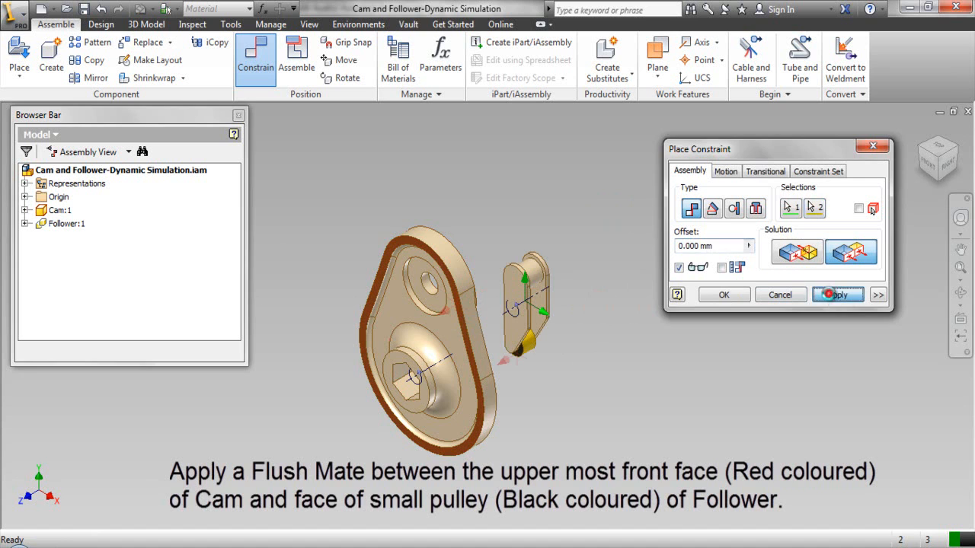
# Step: Mate the assembly's YZ Plane with the follower's YZ Plane at 0 mm offset, and slide the follower up above the cam
pyautogui.click(798, 256)
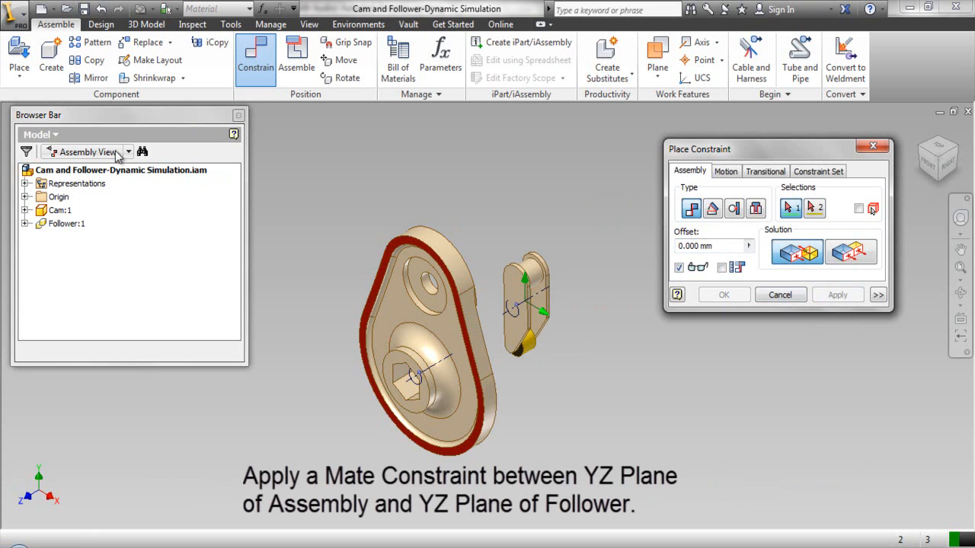
pyautogui.click(24, 197)
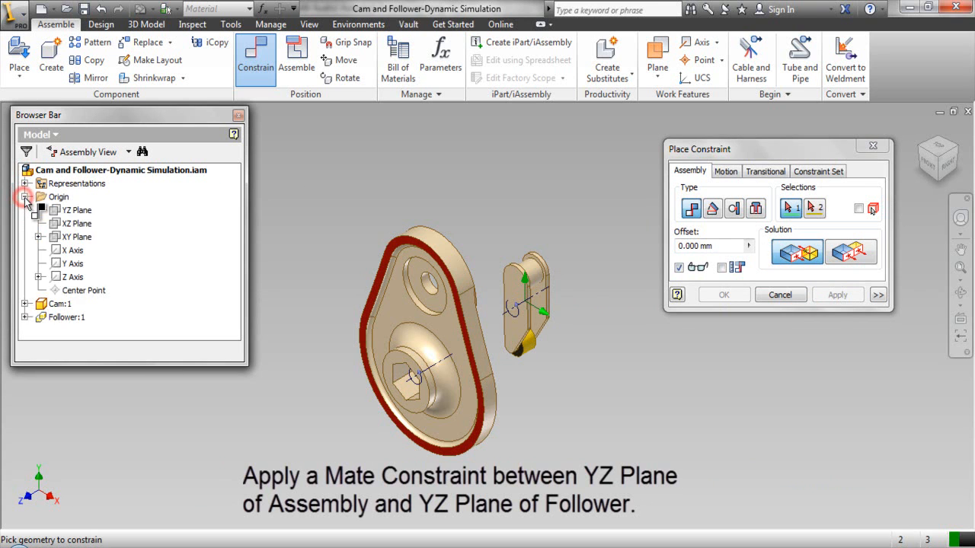
pyautogui.click(64, 212)
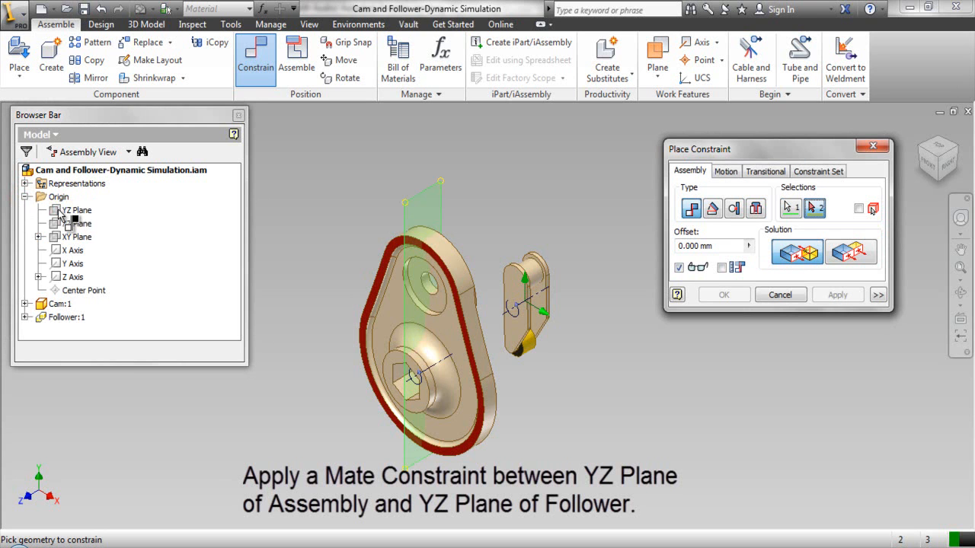
pyautogui.click(25, 196)
pyautogui.click(25, 223)
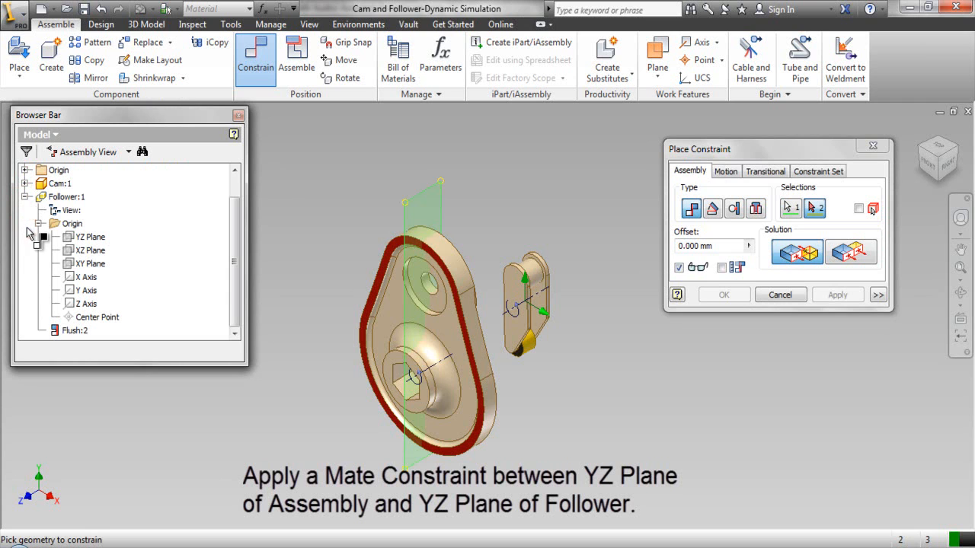
pyautogui.click(82, 241)
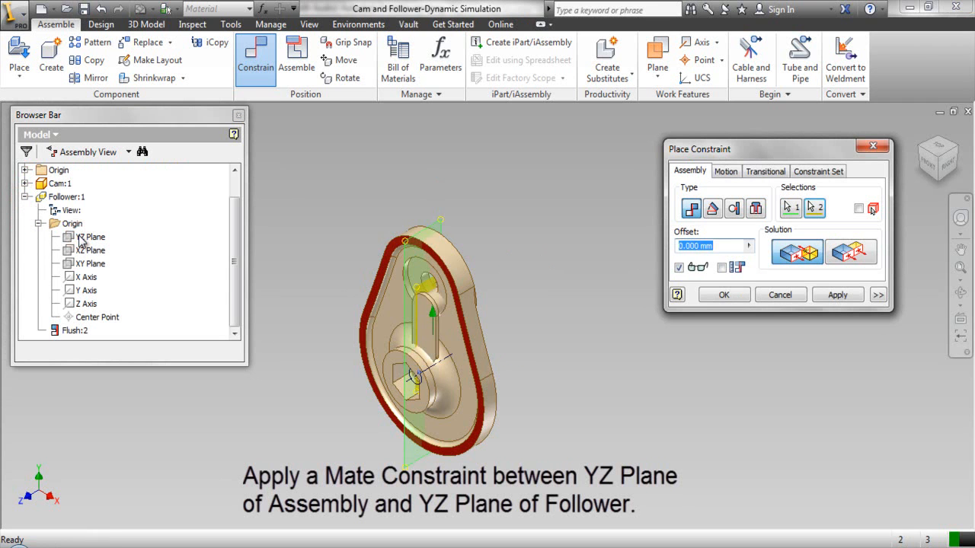
pyautogui.click(708, 297)
pyautogui.moveTo(419, 315); pyautogui.dragTo(435, 161)
pyautogui.click(326, 192)
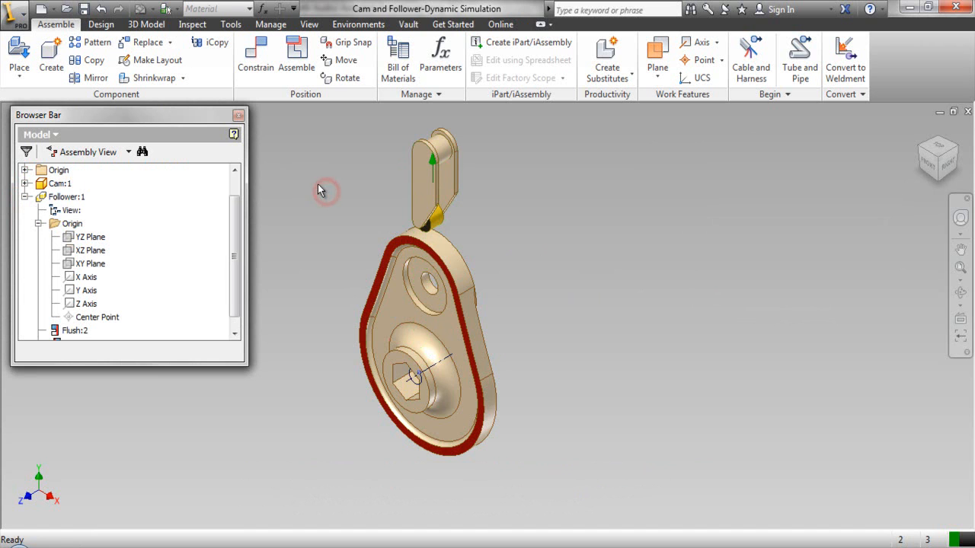
# Step: Enter the Dynamic Simulation environment and set the model's visual style to Shaded with Edges
pyautogui.click(358, 25)
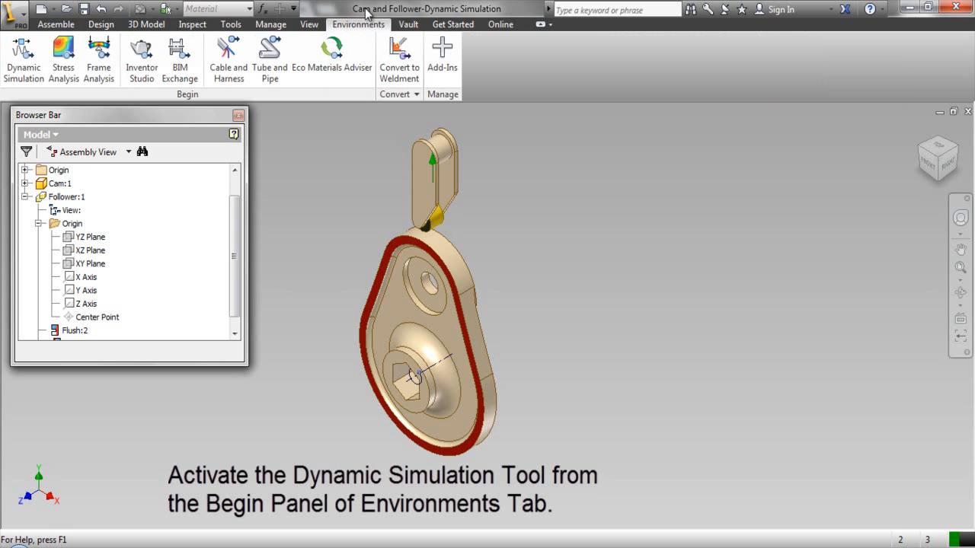
pyautogui.click(26, 68)
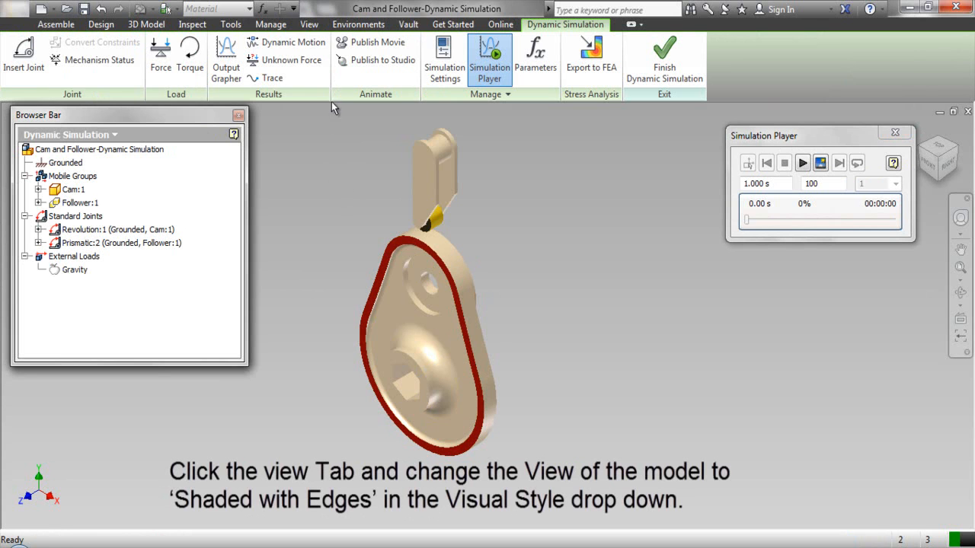
pyautogui.click(308, 25)
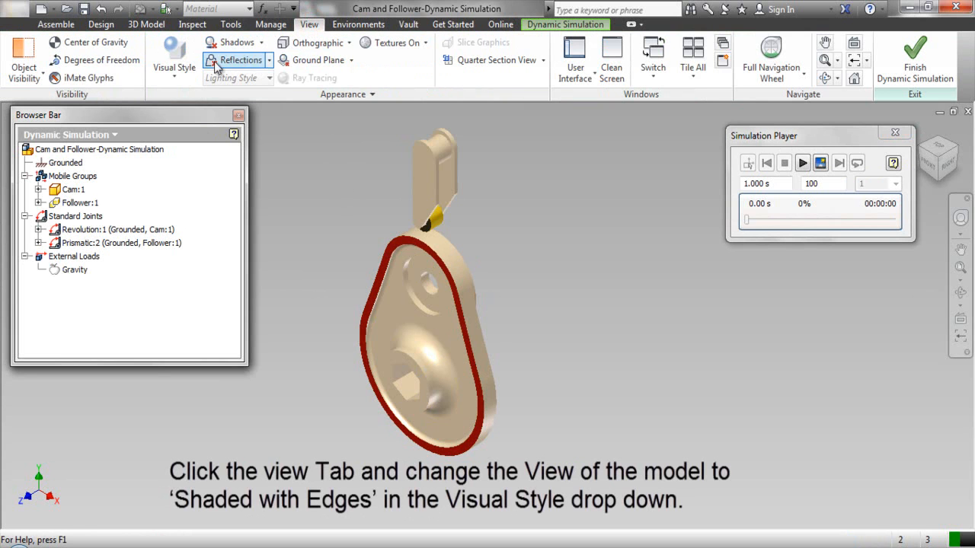
pyautogui.click(175, 80)
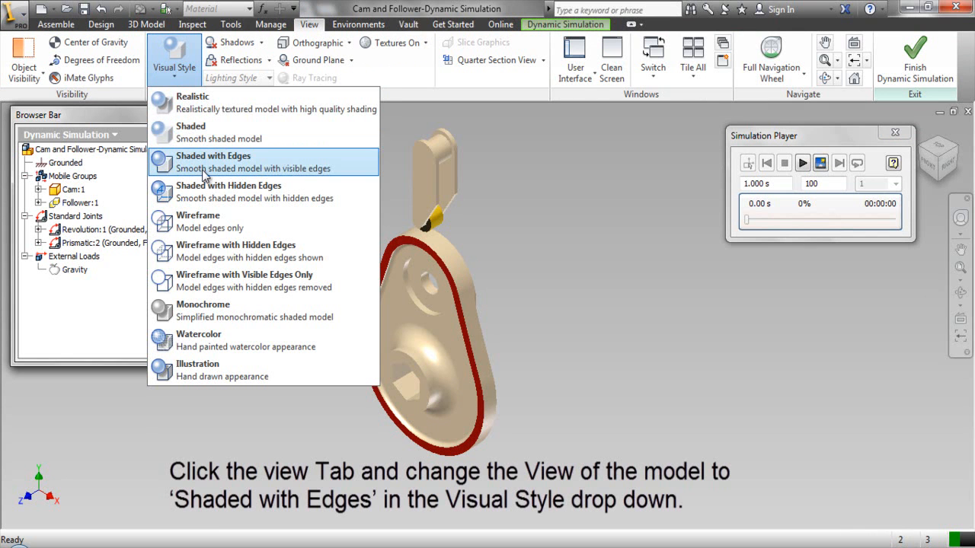
pyautogui.click(204, 169)
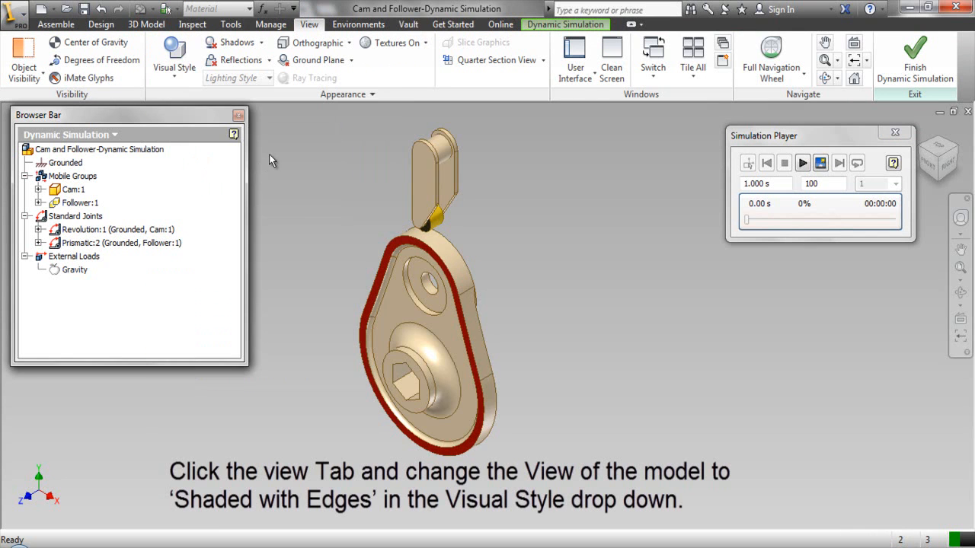
# Step: Insert a Sliding: Cylinder Curve joint, using the cam's outer edge as the curve and the circular edge of the follower's roller as the cylinder
pyautogui.click(558, 29)
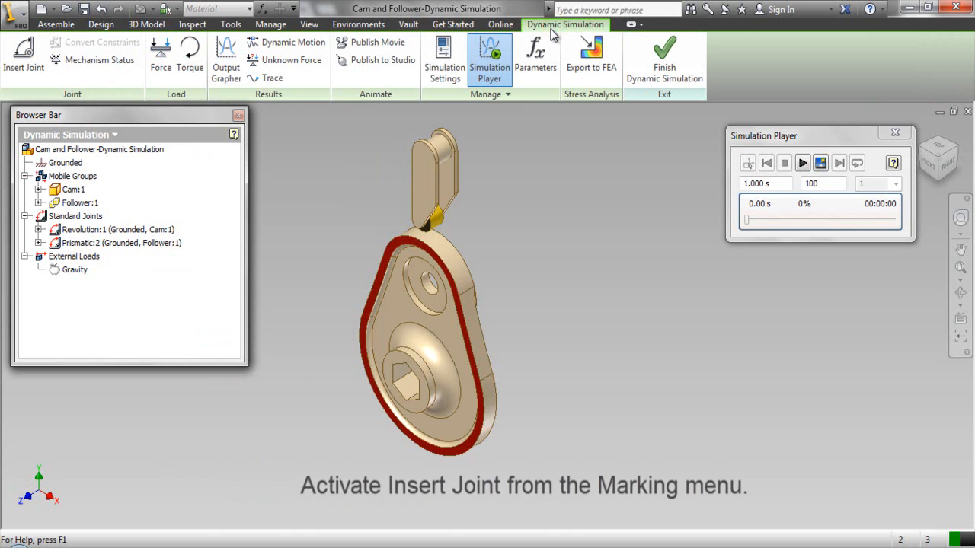
pyautogui.rightClick(523, 172)
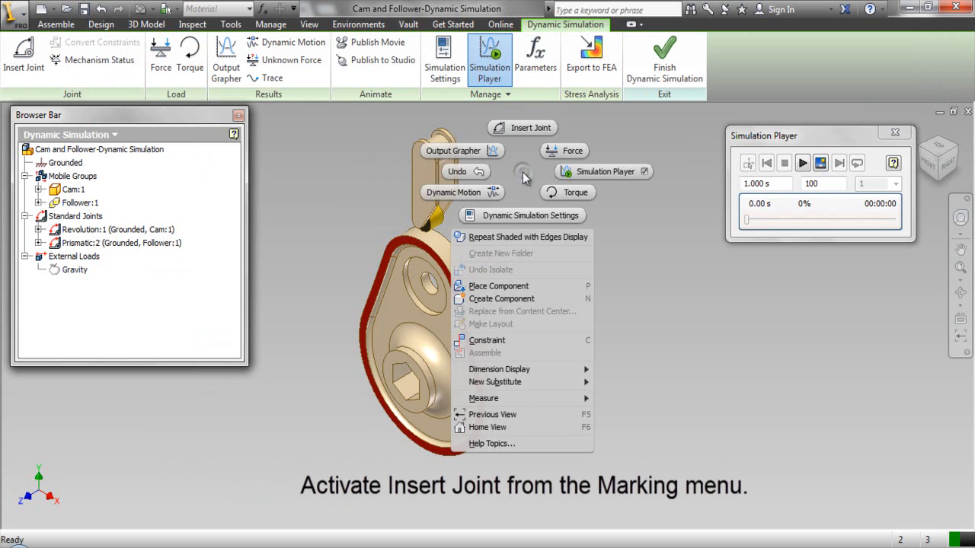
pyautogui.click(520, 129)
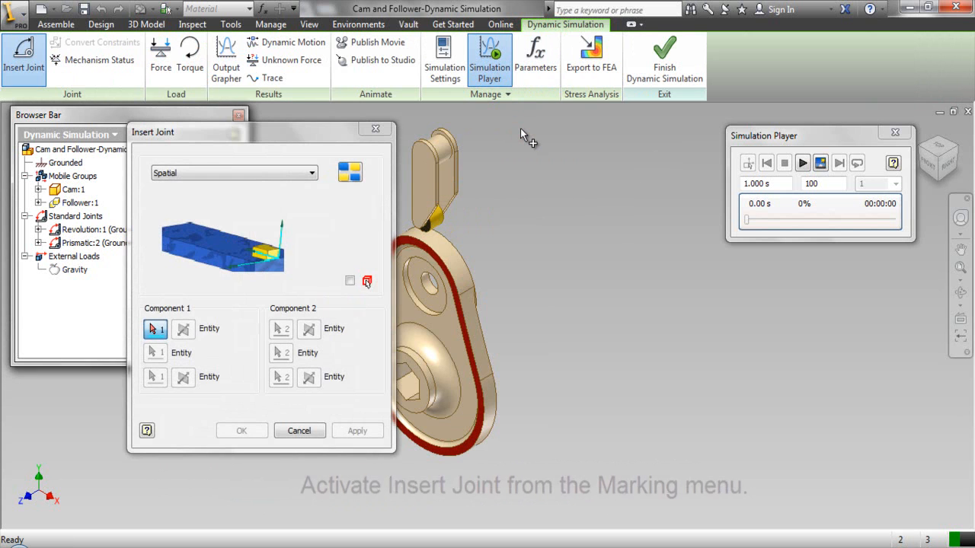
pyautogui.click(312, 174)
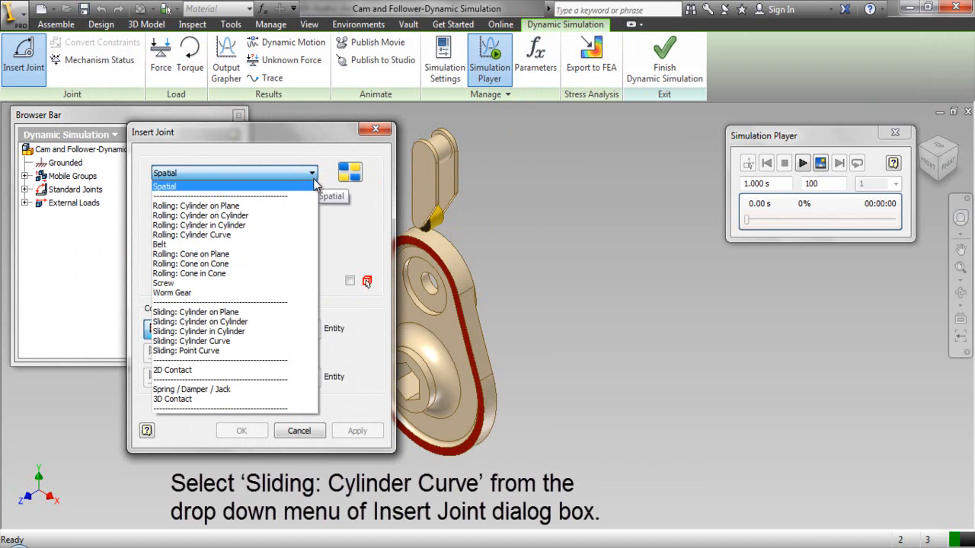
pyautogui.click(293, 341)
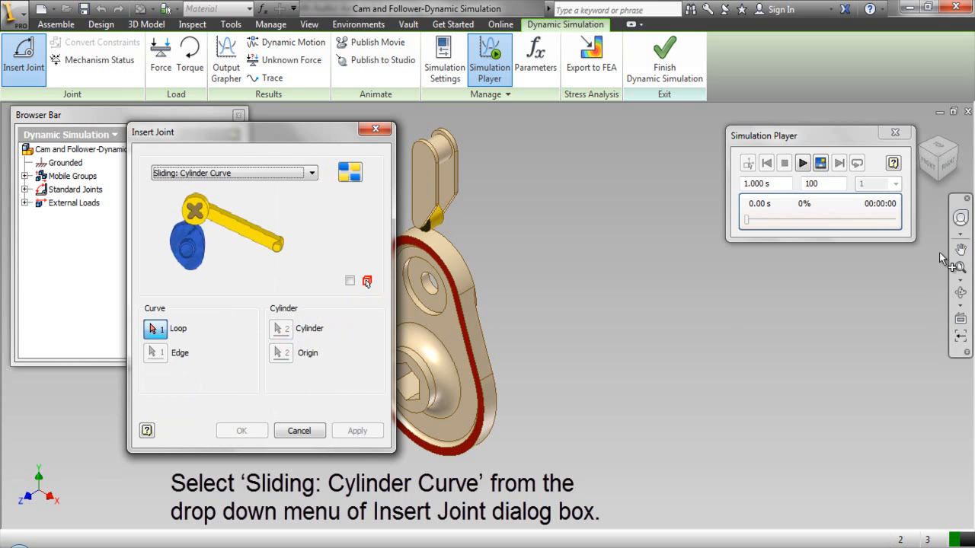
pyautogui.click(964, 253)
pyautogui.moveTo(520, 291); pyautogui.dragTo(572, 297)
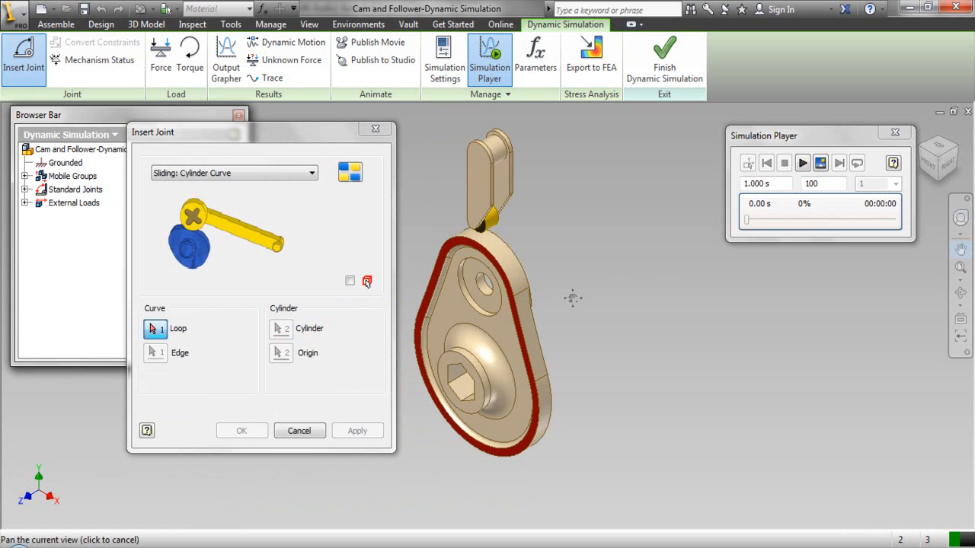
pyautogui.rightClick(564, 247)
pyautogui.click(609, 245)
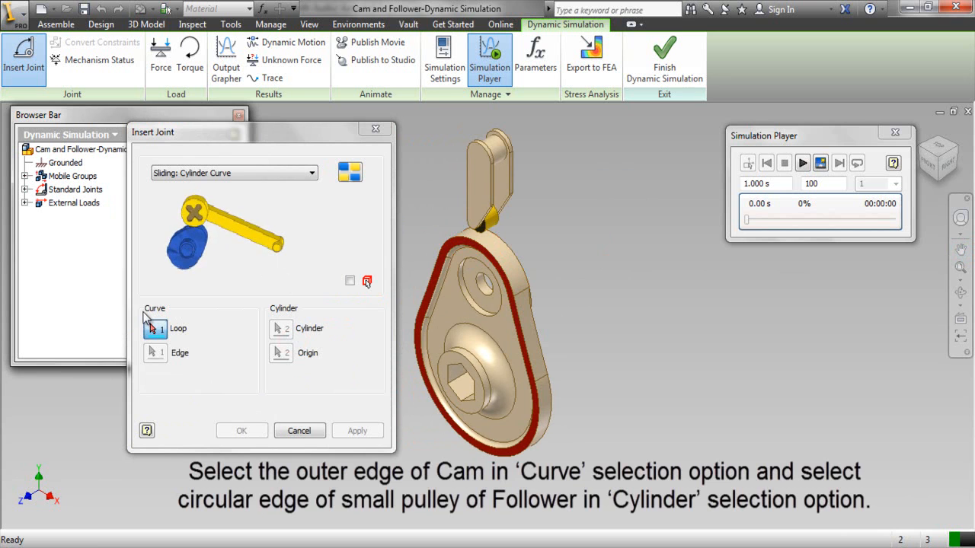
pyautogui.click(467, 250)
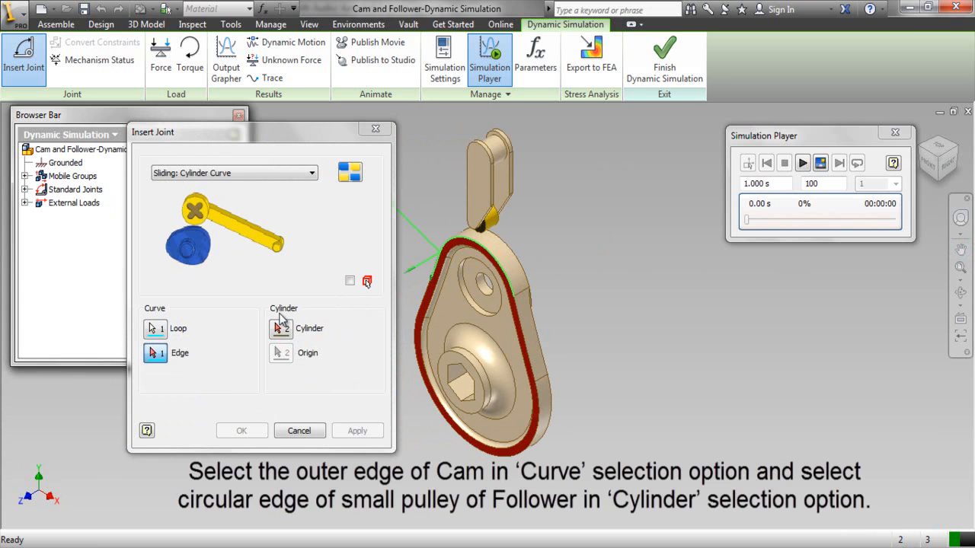
pyautogui.click(286, 328)
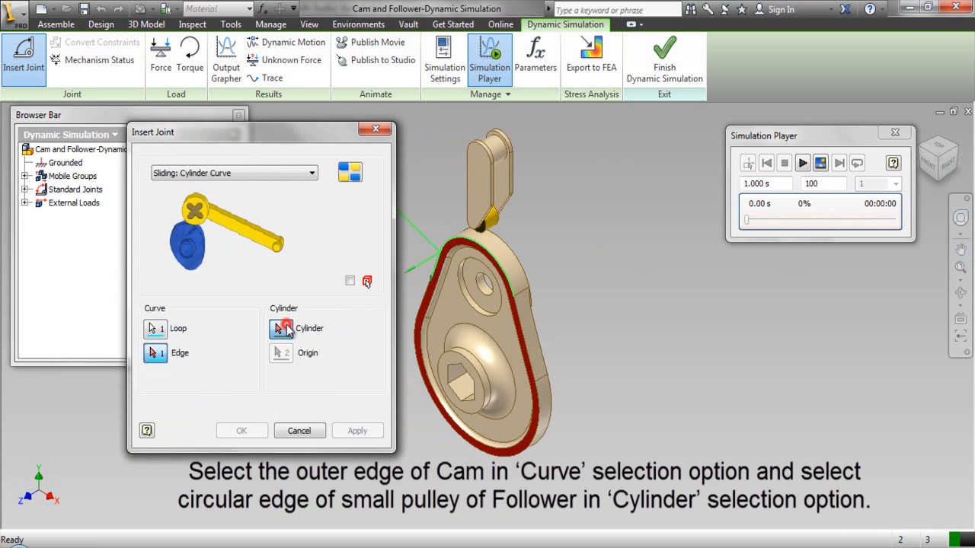
pyautogui.click(477, 222)
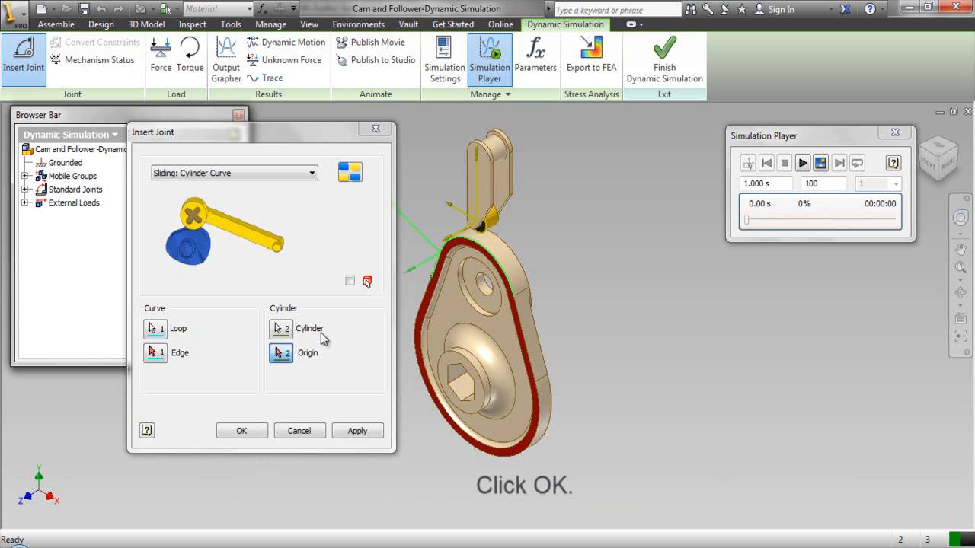
pyautogui.click(241, 431)
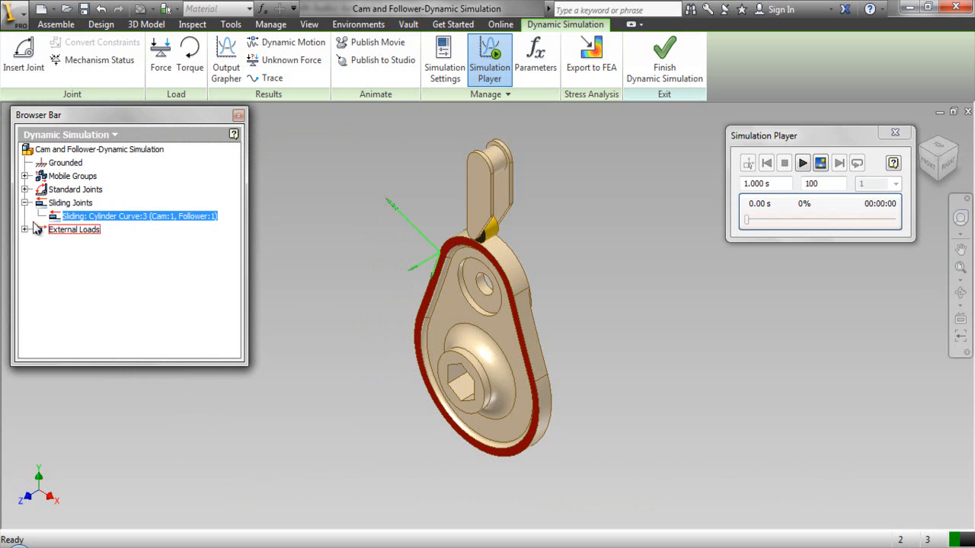
# Step: Collapse the Sliding Joints group and open the properties of the Revolution:1 joint between Grounded and the cam
pyautogui.click(26, 203)
pyautogui.click(94, 218)
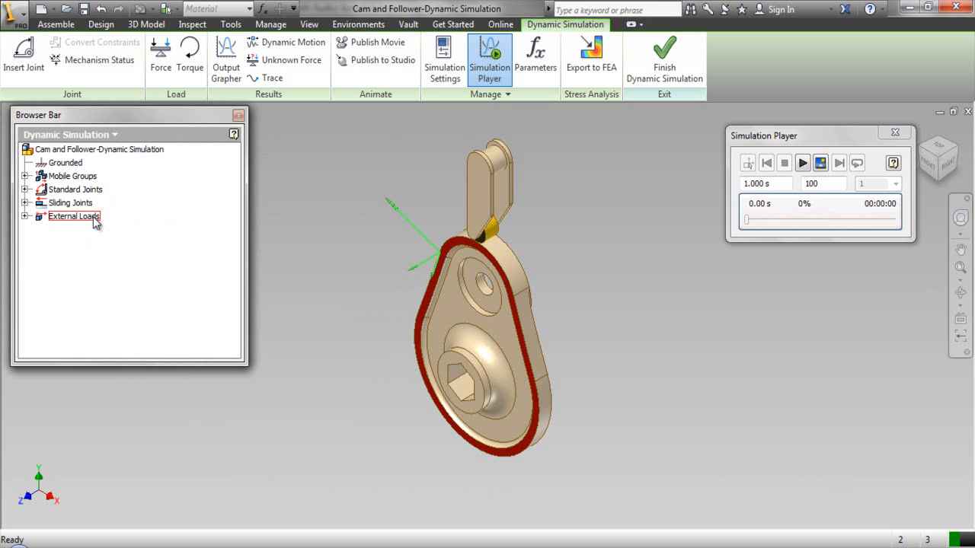
pyautogui.click(319, 277)
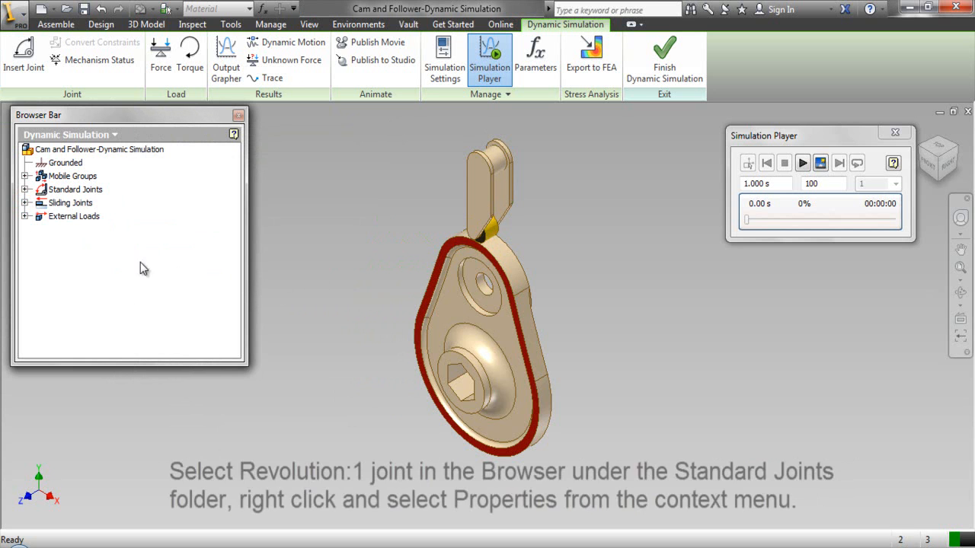
pyautogui.click(24, 189)
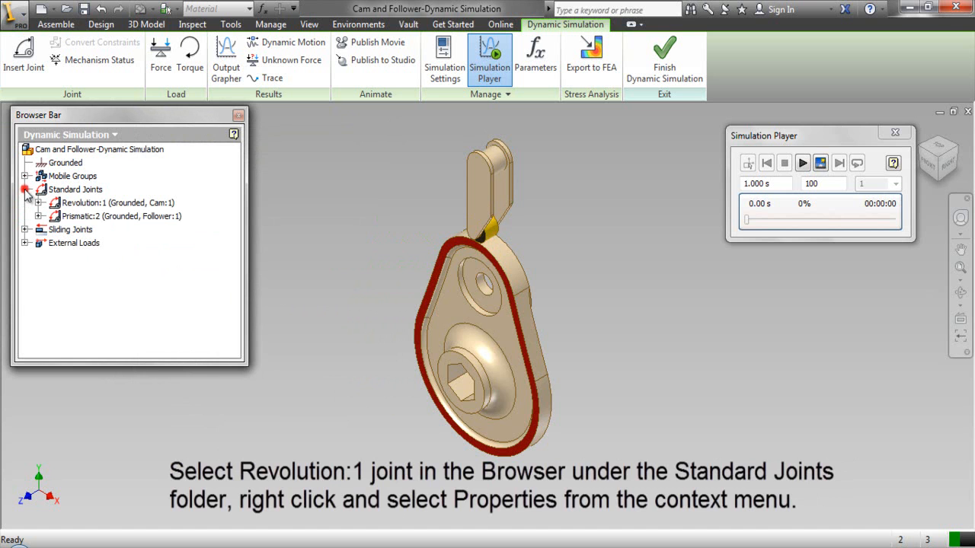
pyautogui.click(69, 205)
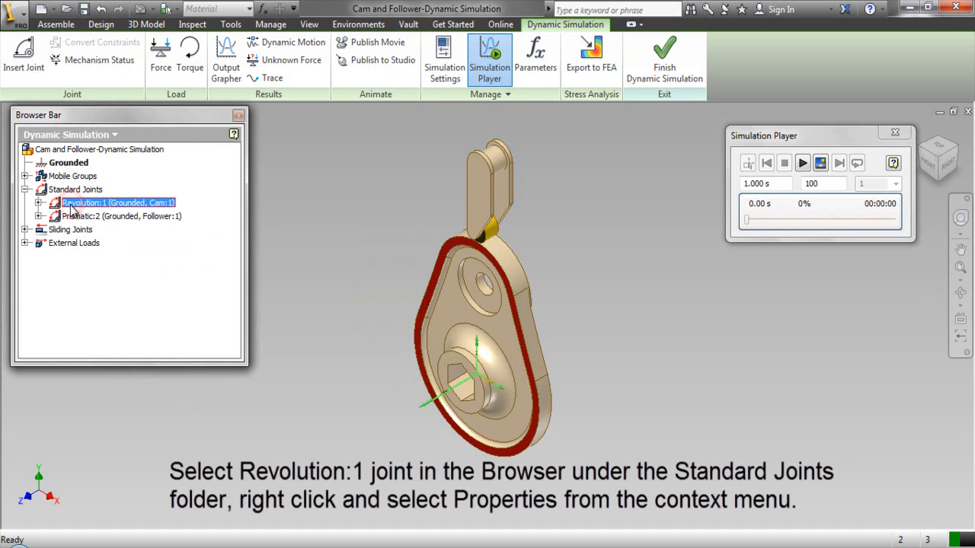
pyautogui.rightClick(74, 207)
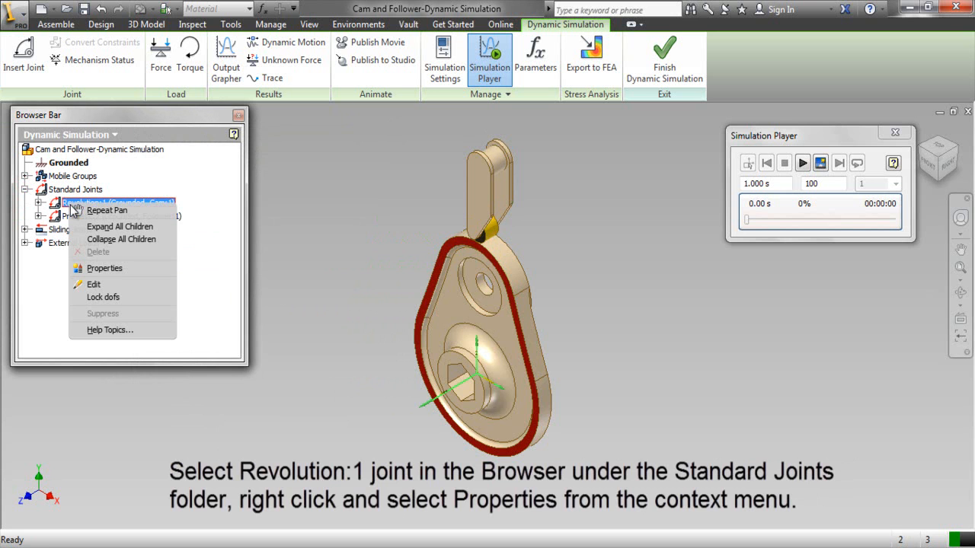
pyautogui.click(100, 268)
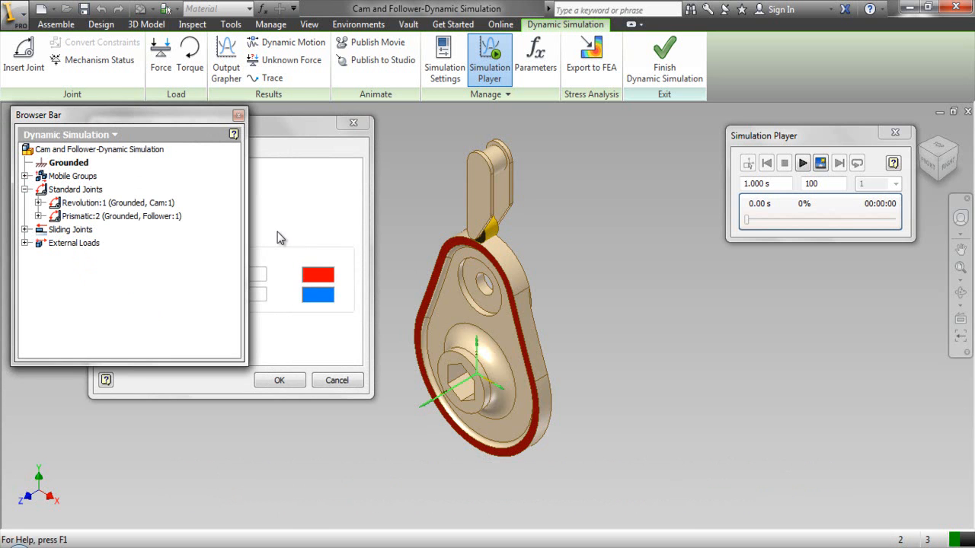
pyautogui.click(276, 232)
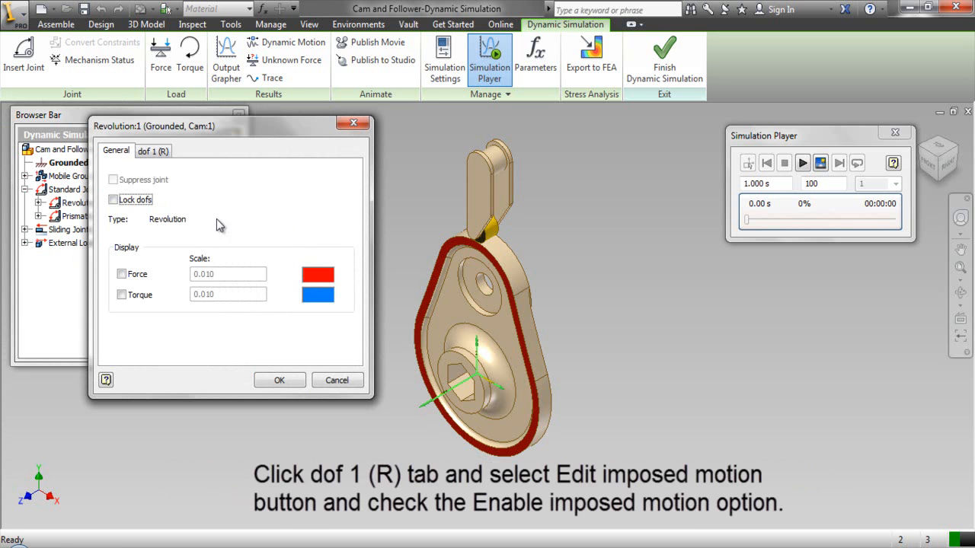
# Step: Enable imposed motion on the joint's dof 1 (R), driven by a constant velocity of 360*2 deg/s, and accept the properties
pyautogui.click(158, 155)
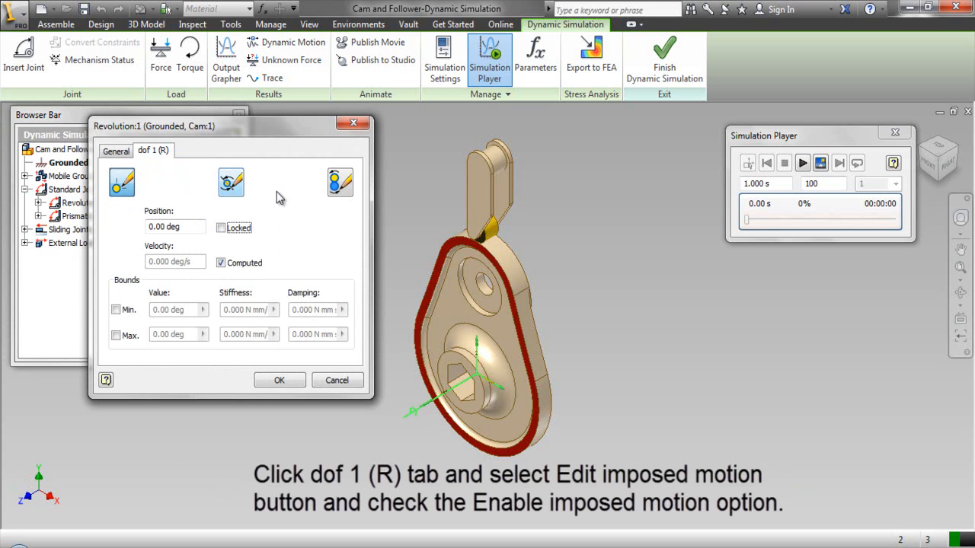
pyautogui.click(337, 185)
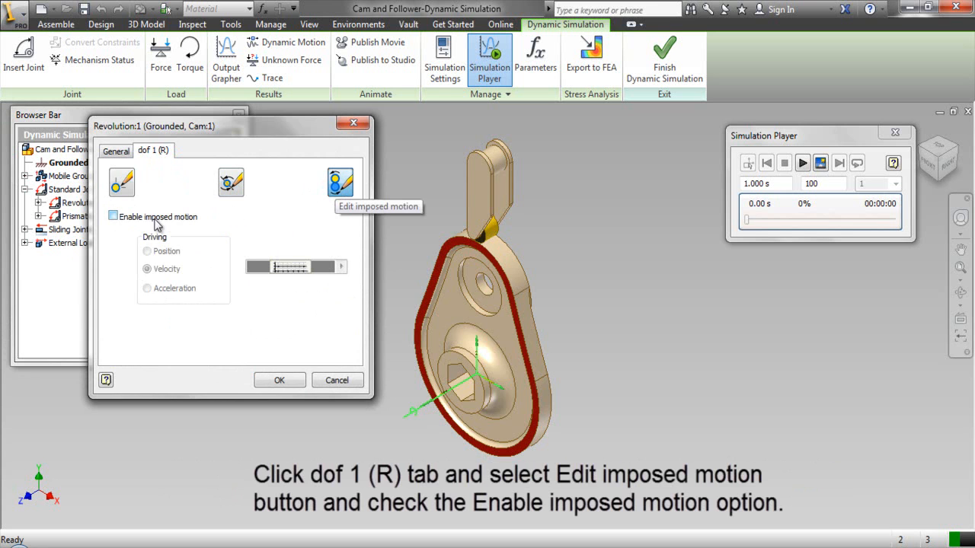
pyautogui.click(113, 217)
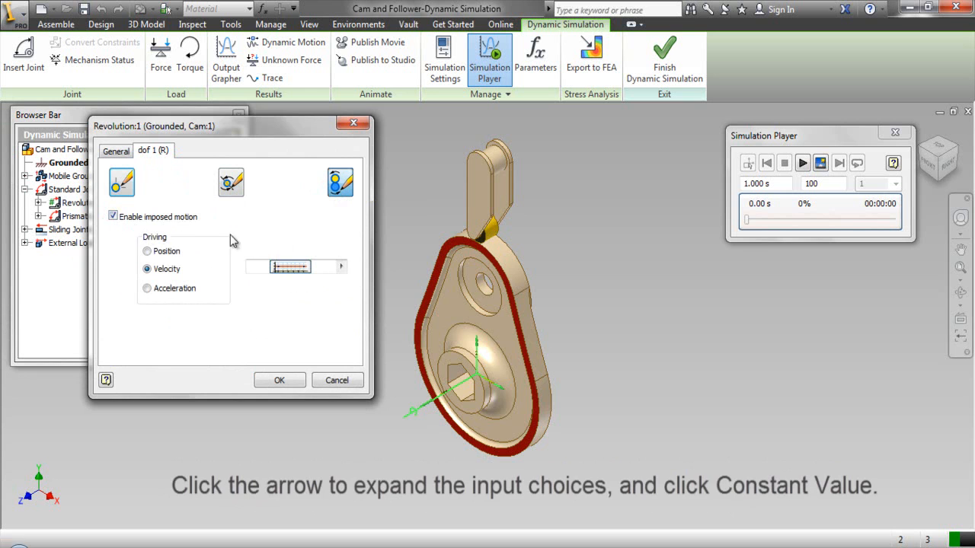
pyautogui.click(341, 268)
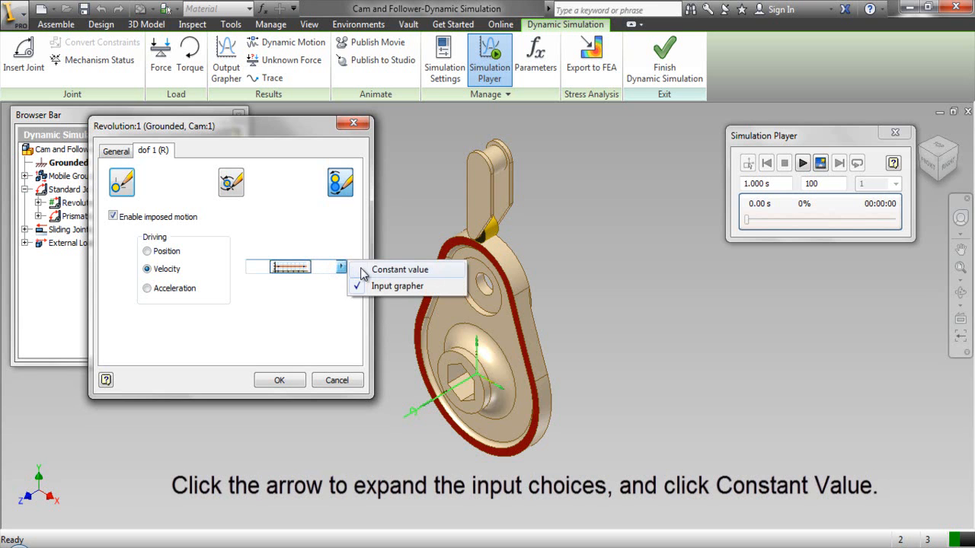
pyautogui.click(363, 271)
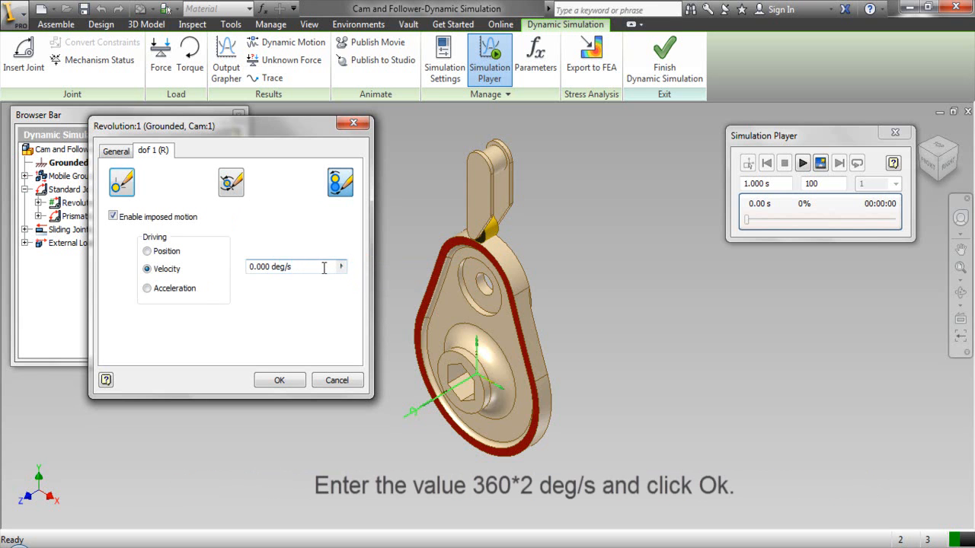
pyautogui.moveTo(315, 267); pyautogui.dragTo(239, 269)
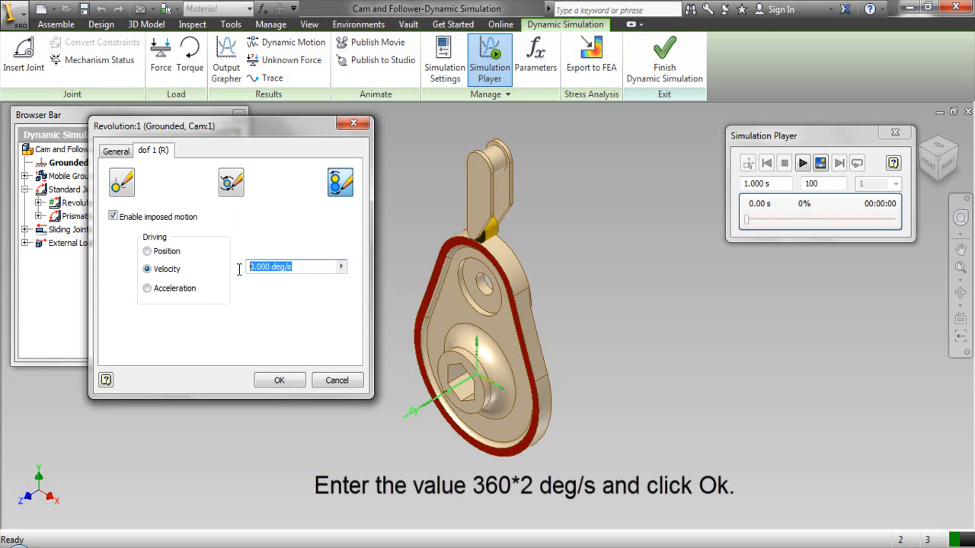
pyautogui.write('36')
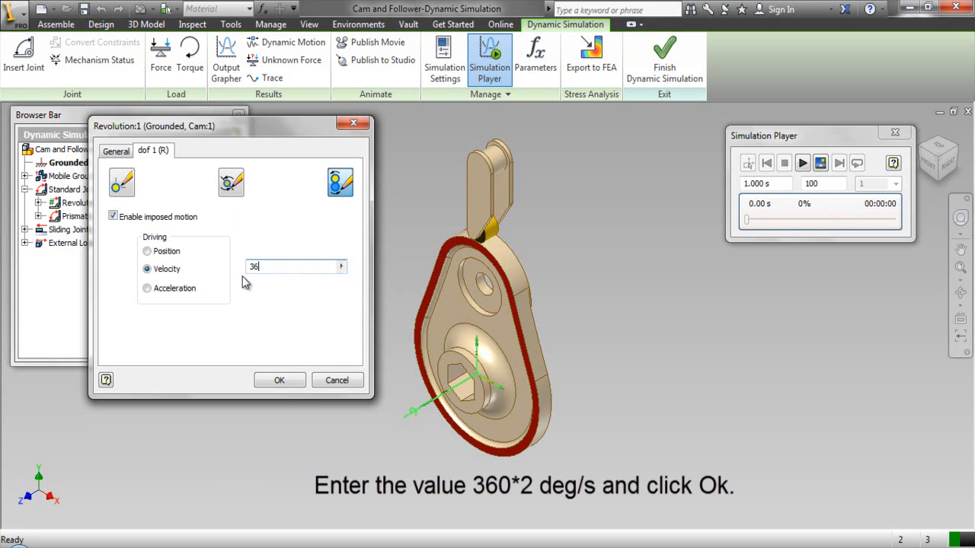
pyautogui.write('0*2')
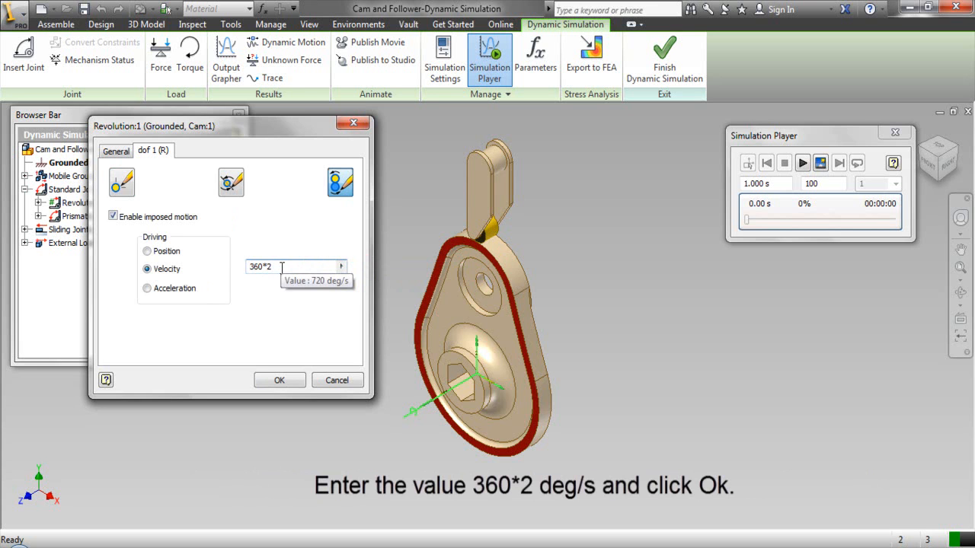
pyautogui.click(287, 386)
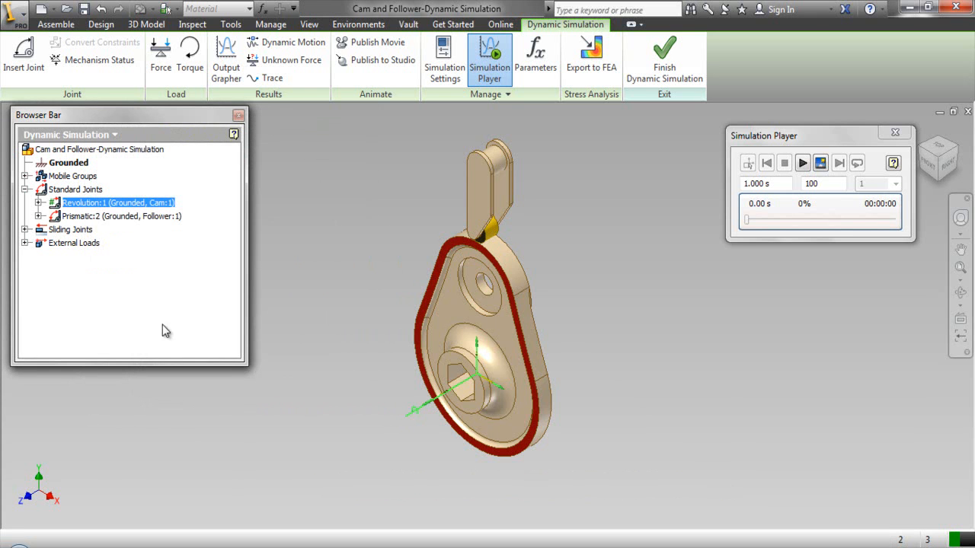
pyautogui.click(25, 189)
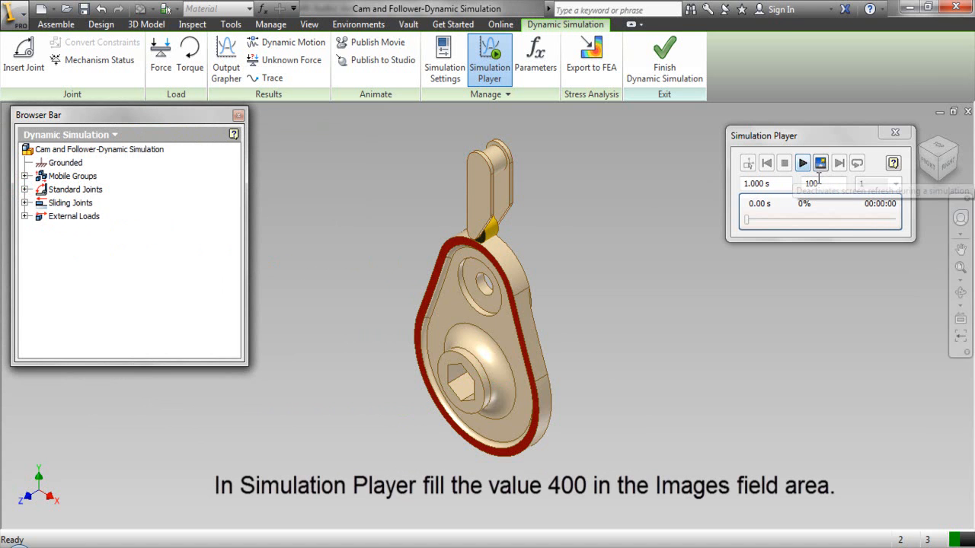
# Step: Set the number of simulation images to 400 in the Simulation Player
pyautogui.moveTo(820, 183); pyautogui.dragTo(798, 184)
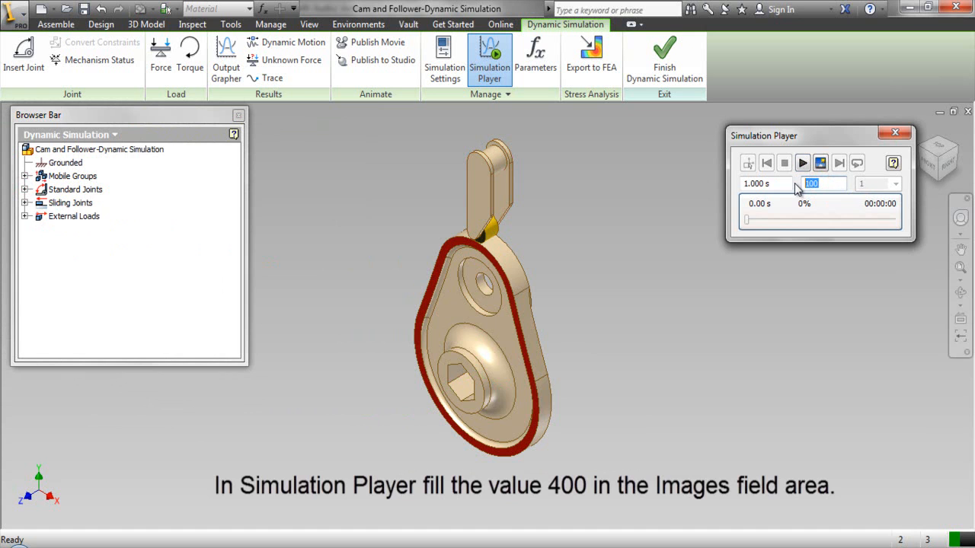
pyautogui.write('400')
pyautogui.click(629, 216)
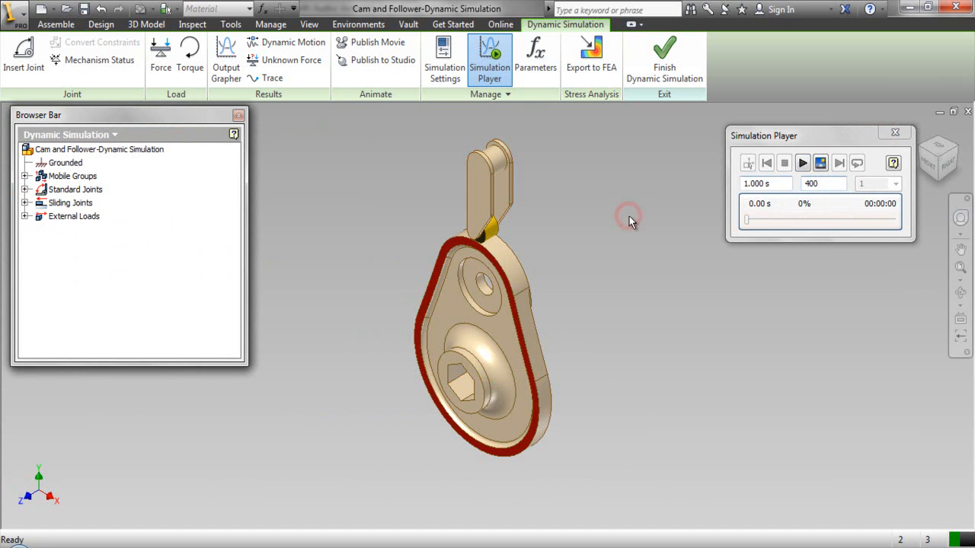
# Step: Activate Clean Screen and move the Simulation Player to the other side of the model
pyautogui.click(309, 23)
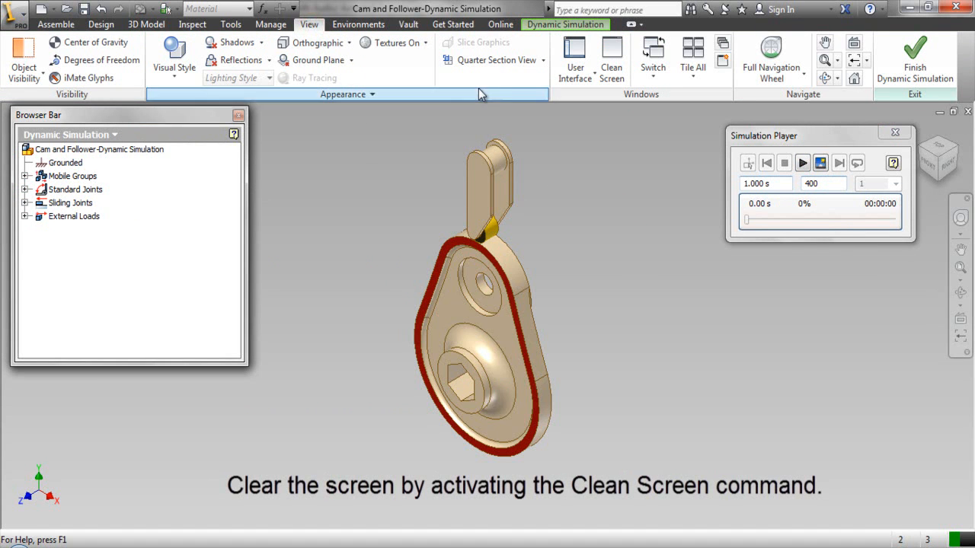
pyautogui.click(611, 82)
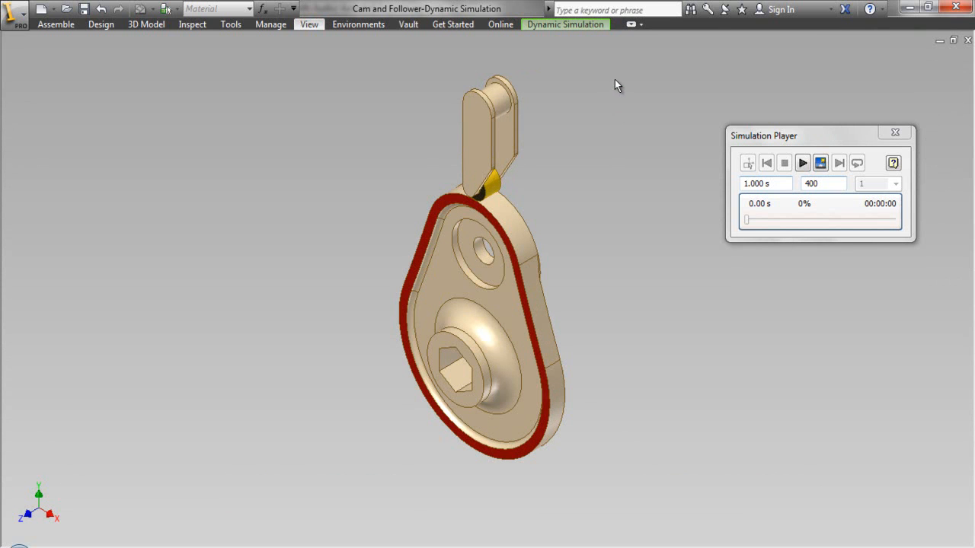
pyautogui.moveTo(800, 134); pyautogui.dragTo(80, 50)
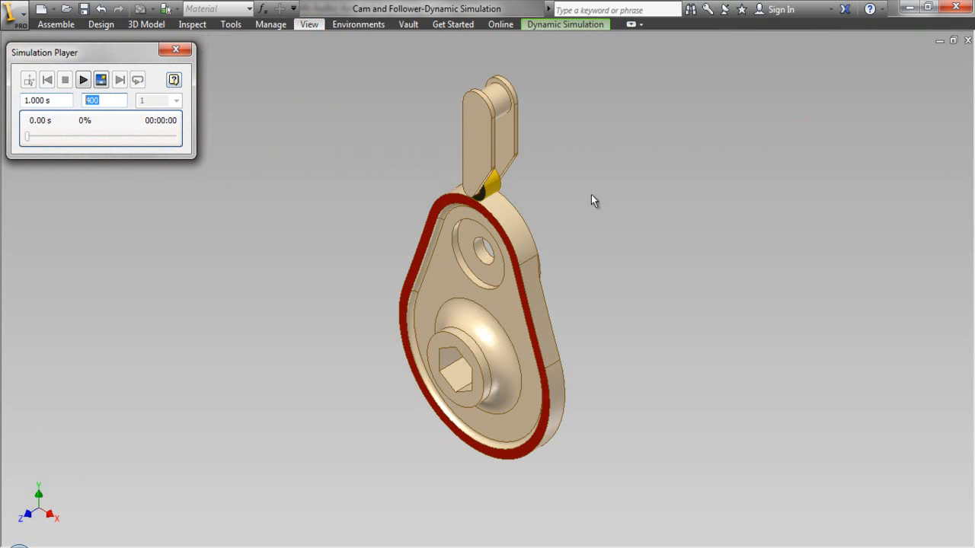
# Step: Run the cam and follower simulation with the whole mechanism in view
pyautogui.click(957, 197)
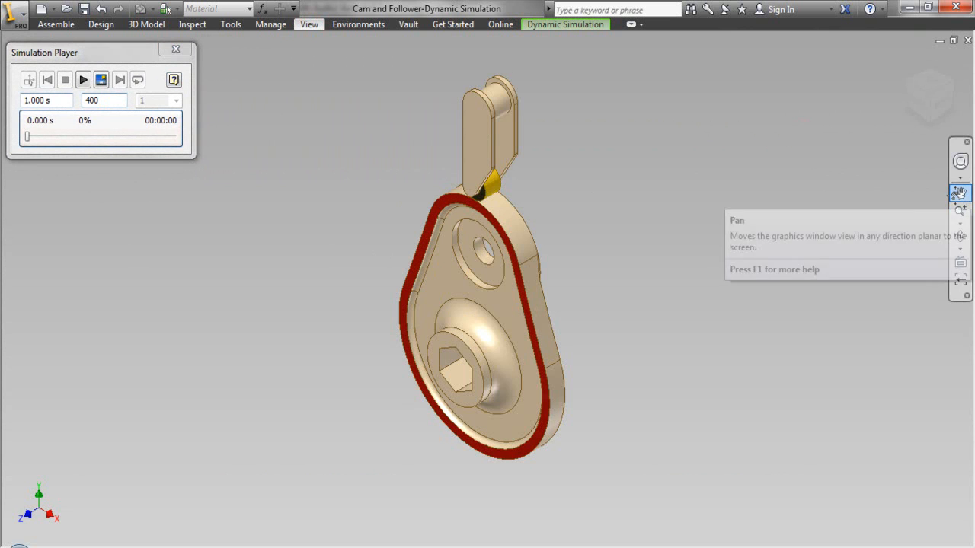
pyautogui.moveTo(493, 285); pyautogui.dragTo(493, 259)
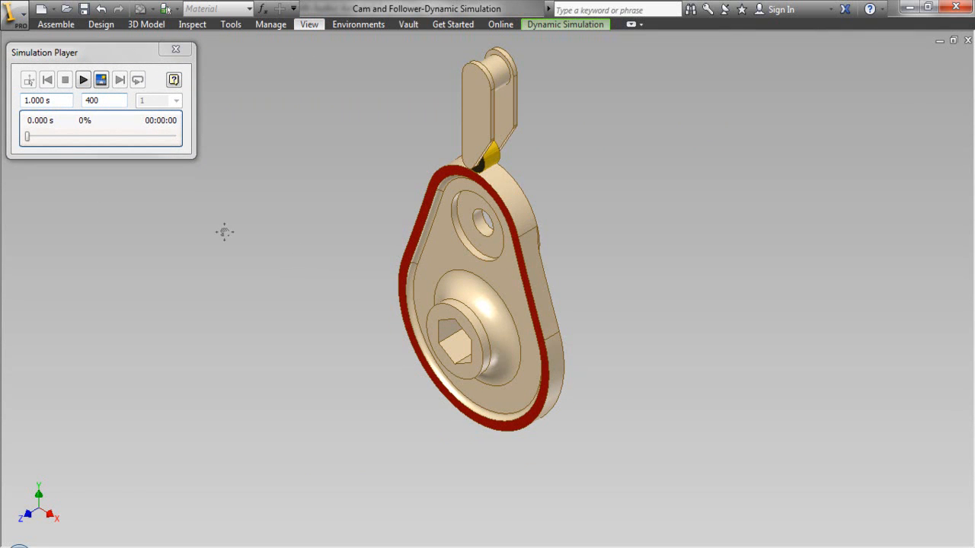
pyautogui.rightClick(187, 228)
pyautogui.click(231, 228)
pyautogui.click(83, 81)
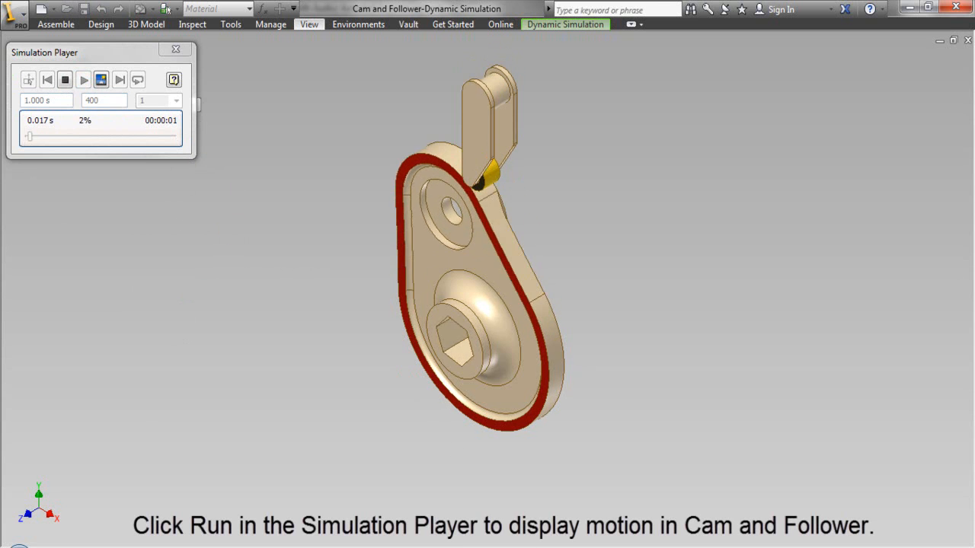